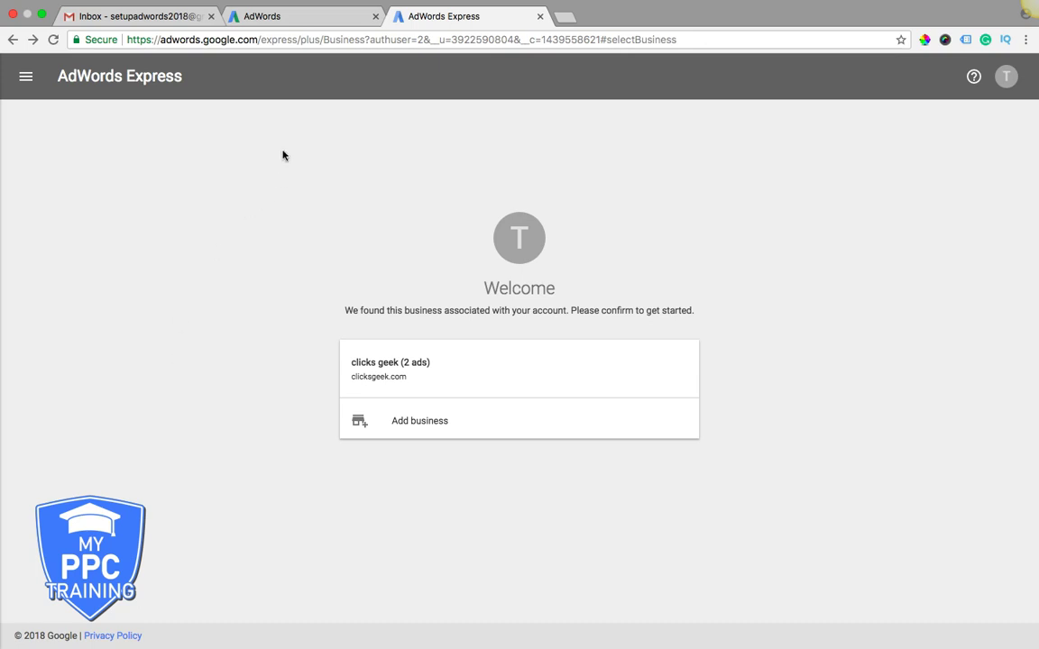
- Return to AdWords Express, confirm the clicks geek business, and open the PPC Services ad dashboard
left_click(270, 18)
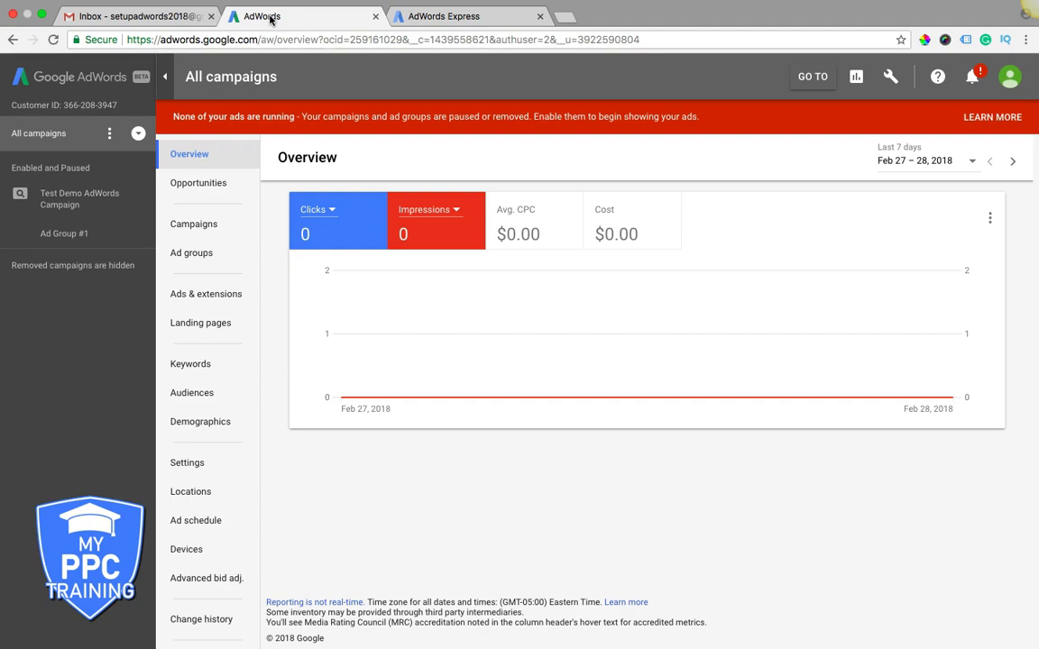
left_click(438, 16)
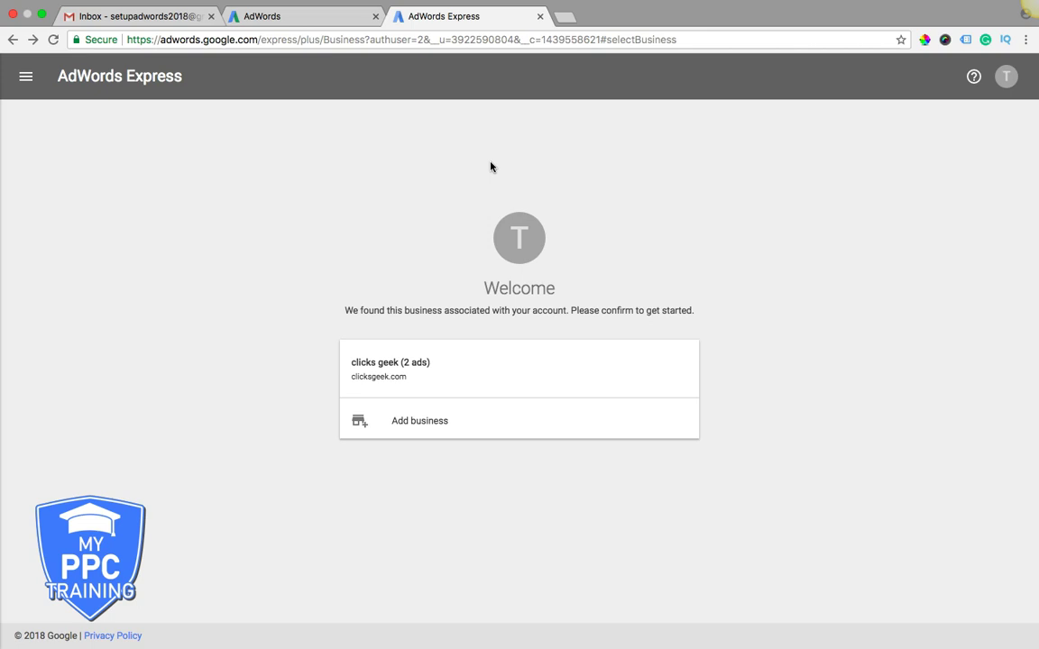
left_click(379, 376)
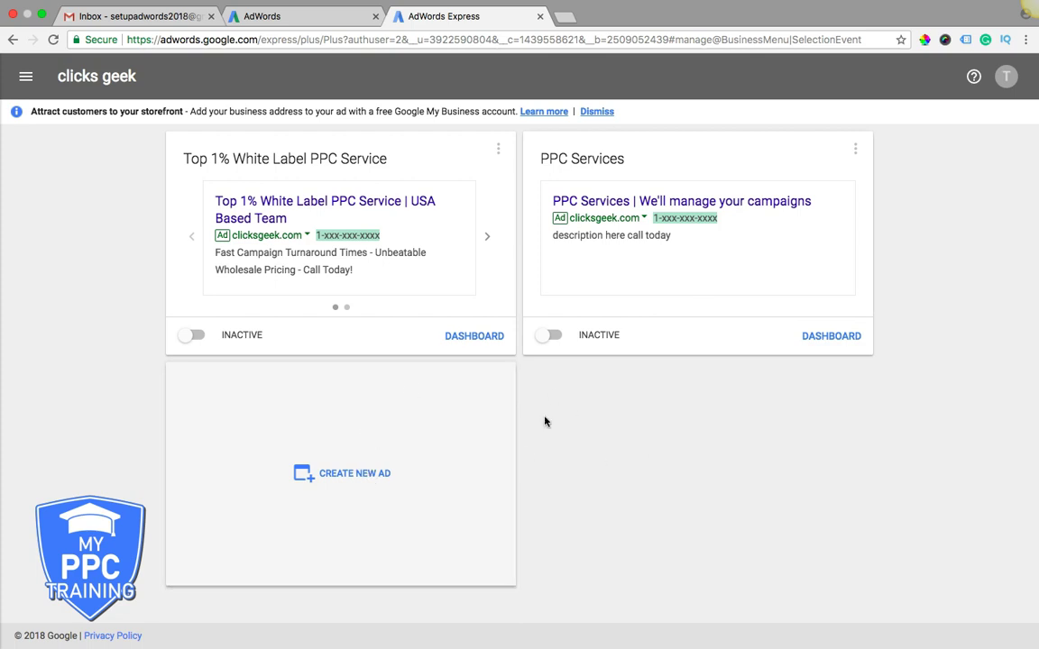
left_click(829, 336)
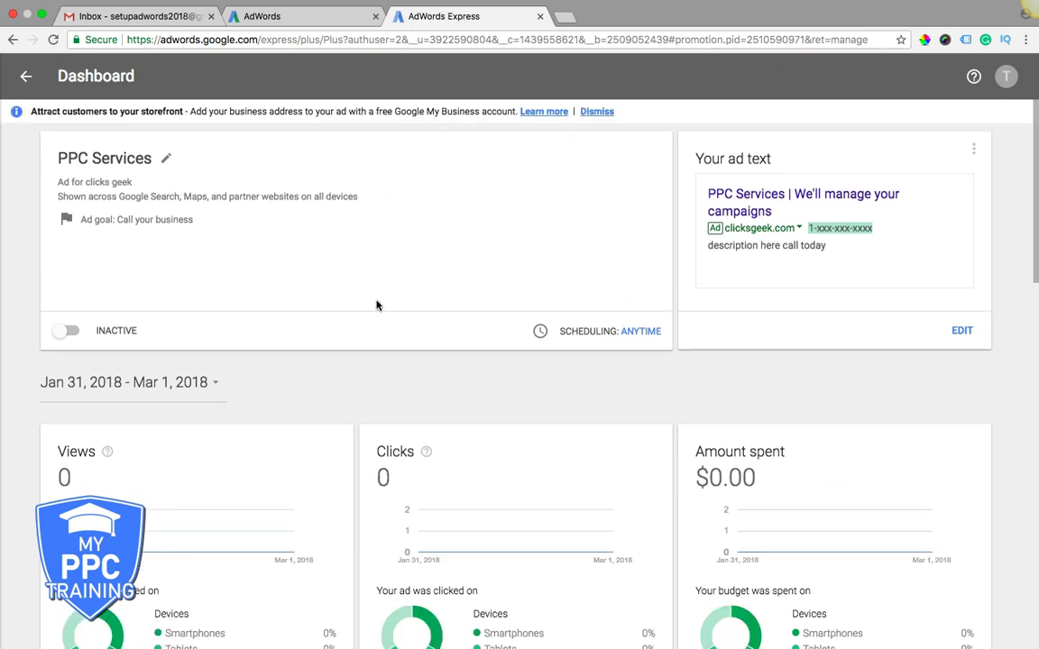
scroll(372, 306, "down", 5)
scroll(371, 319, "down", 3)
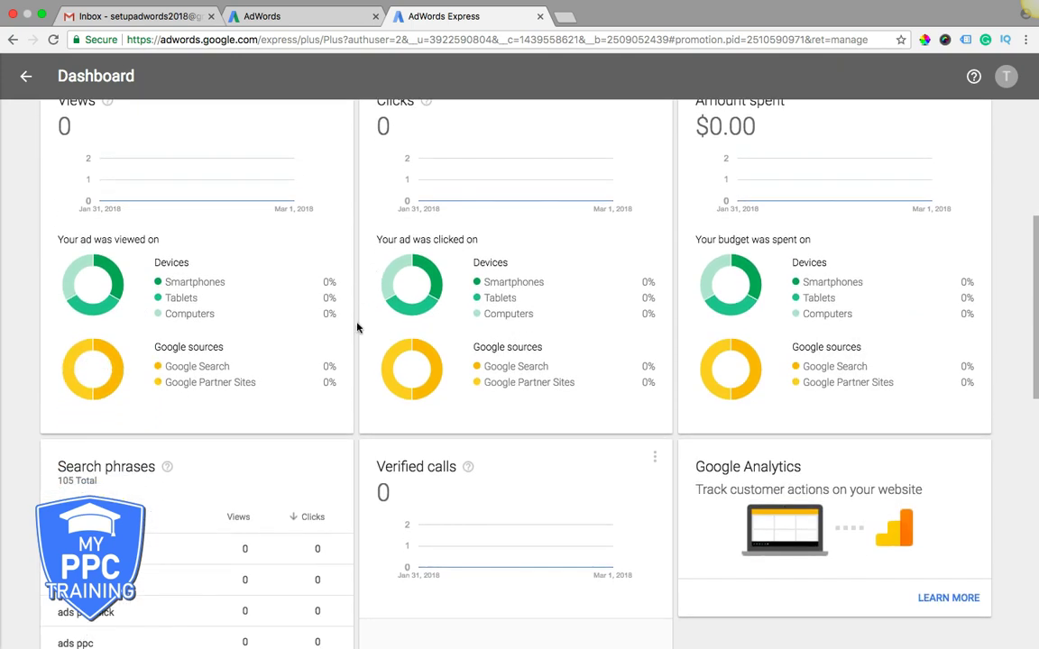
scroll(357, 327, "down", 4)
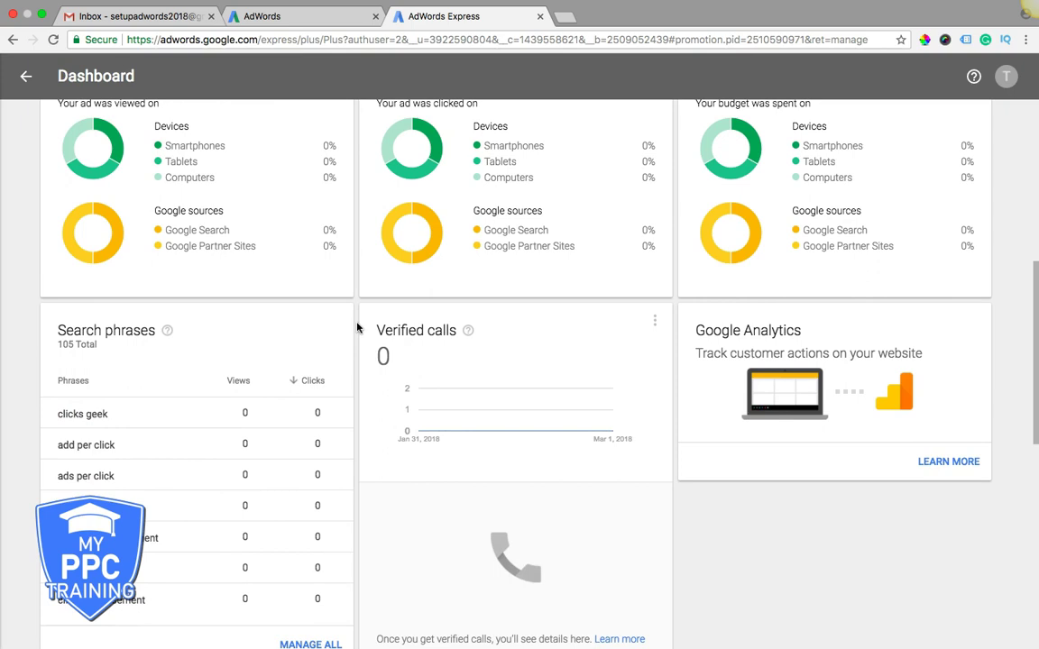
scroll(357, 327, "down", 1)
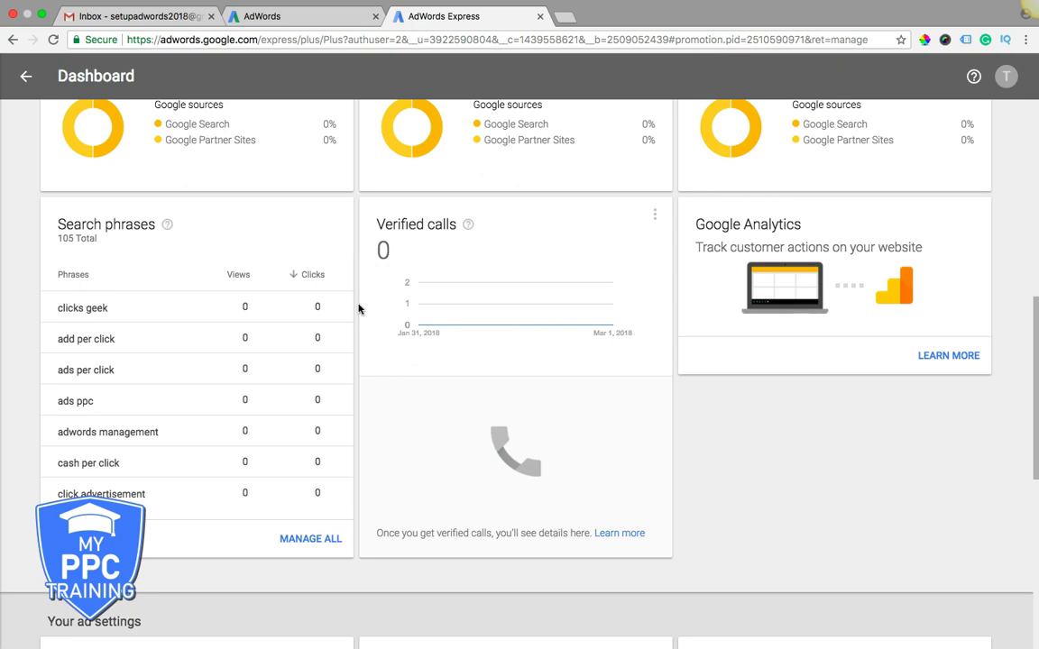
scroll(358, 309, "down", 6)
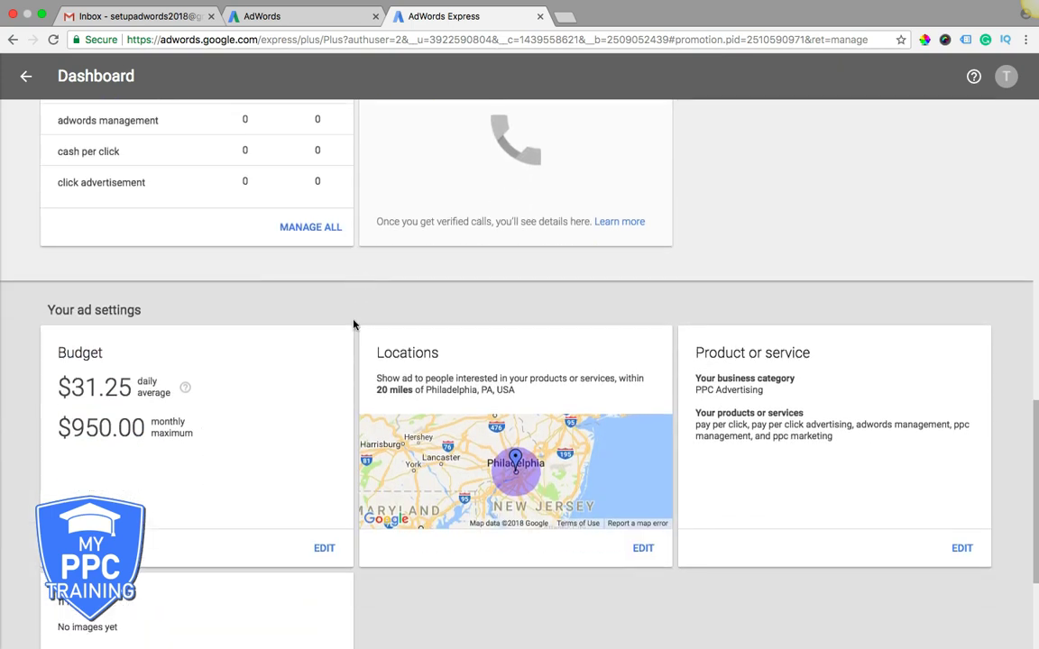
scroll(354, 325, "down", 2)
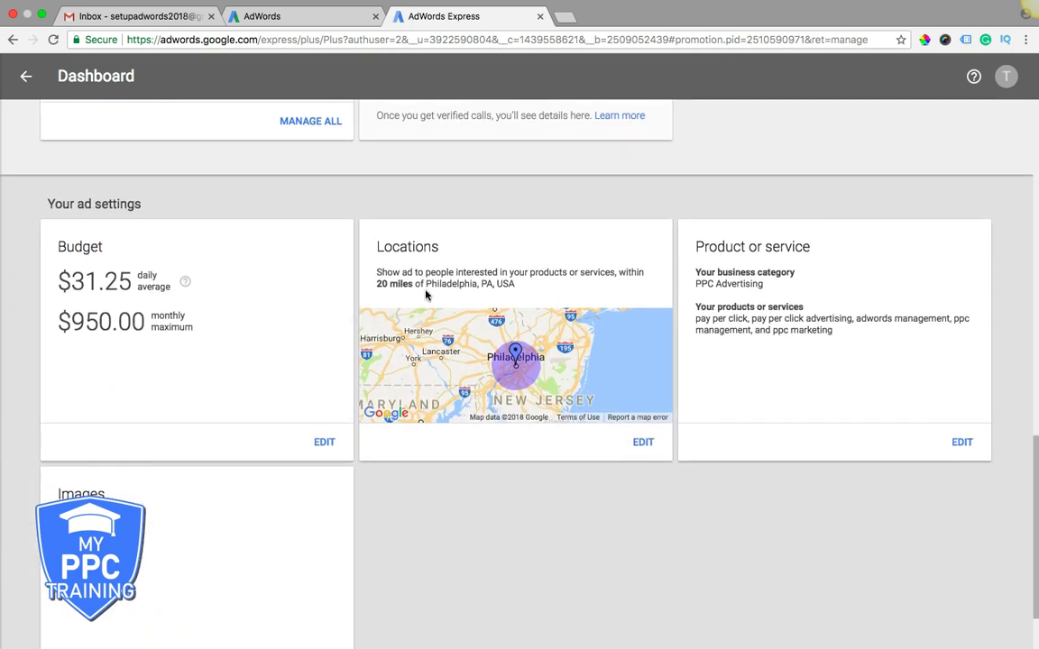
scroll(303, 313, "down", 2)
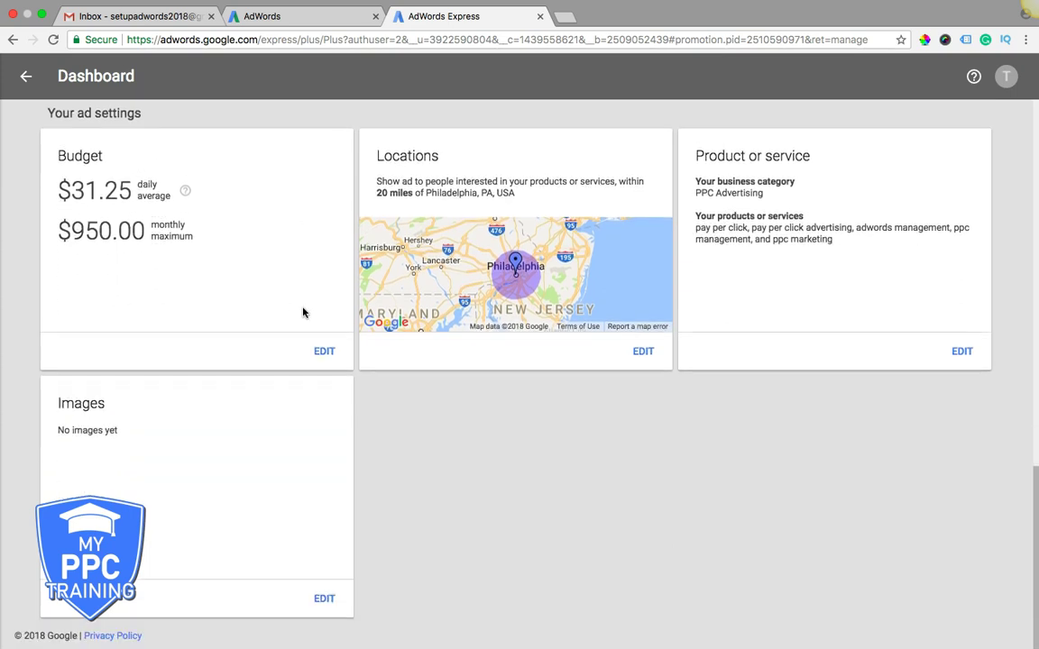
scroll(297, 297, "up", 5)
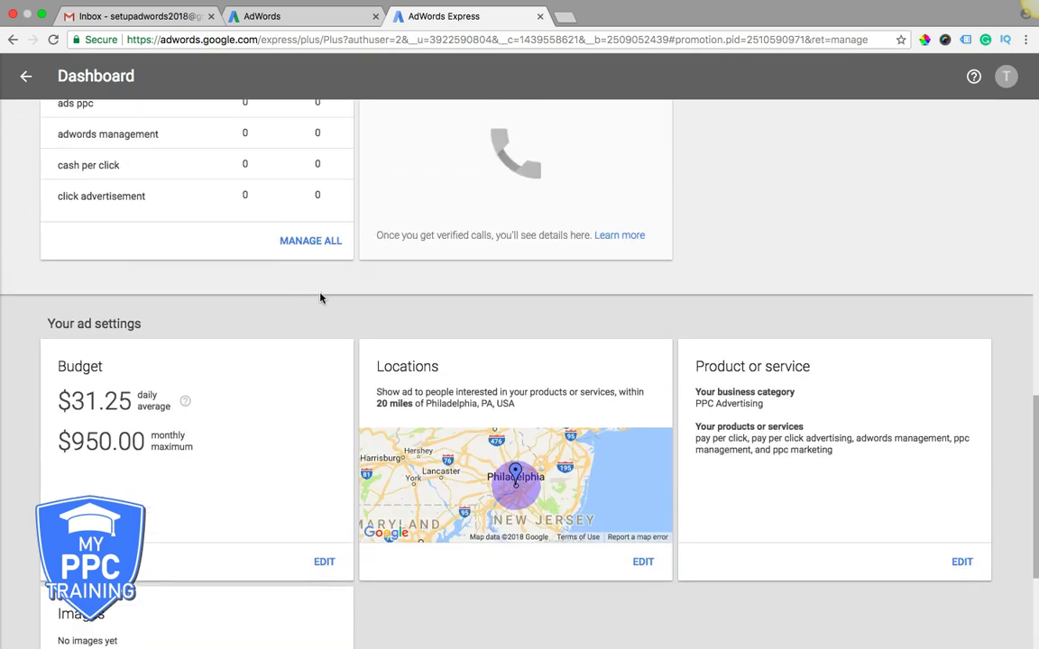
scroll(343, 338, "up", 3)
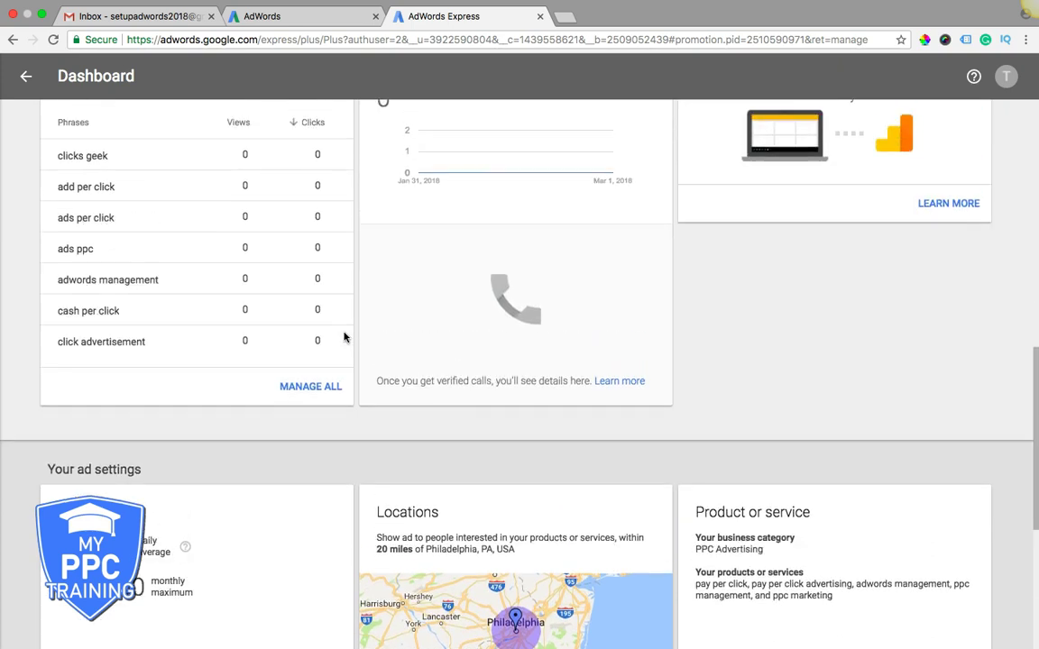
scroll(344, 337, "up", 3)
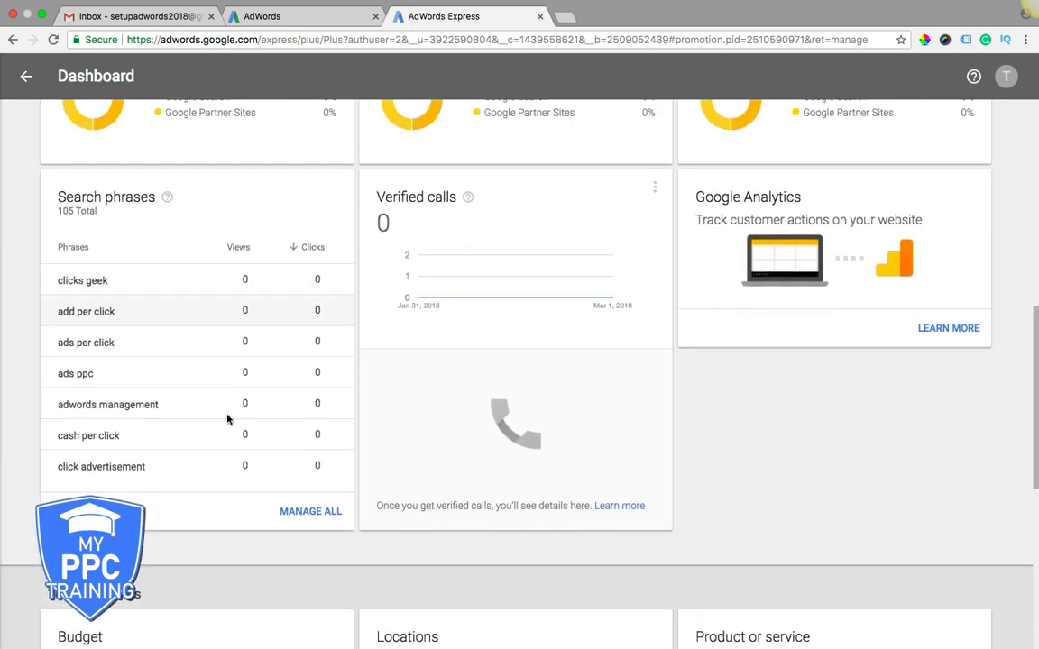
scroll(253, 492, "down", 3)
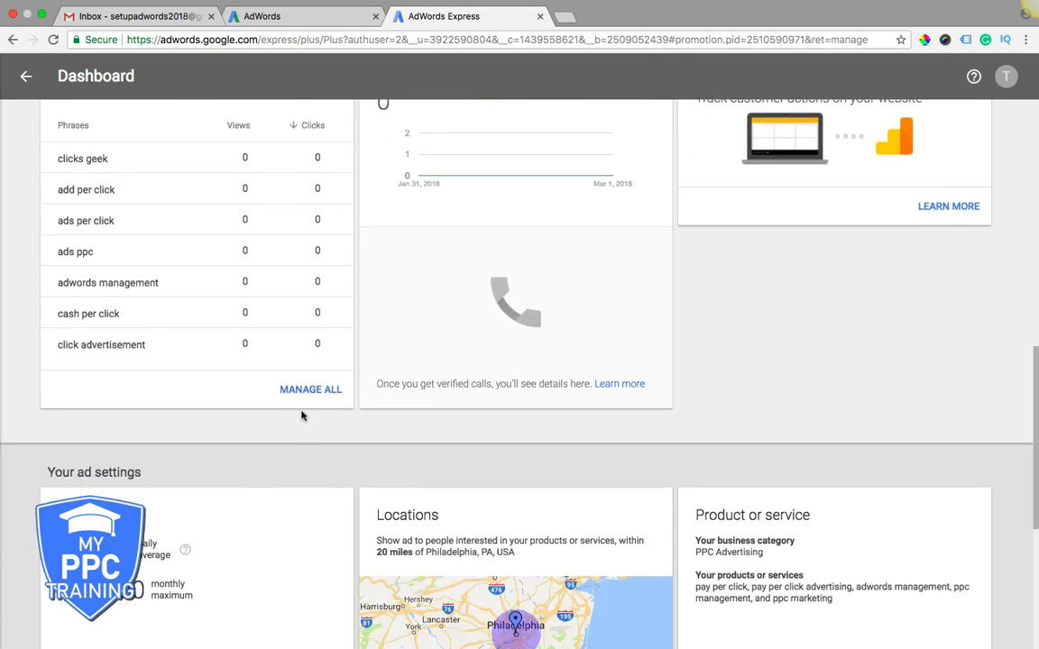
scroll(239, 364, "up", 2)
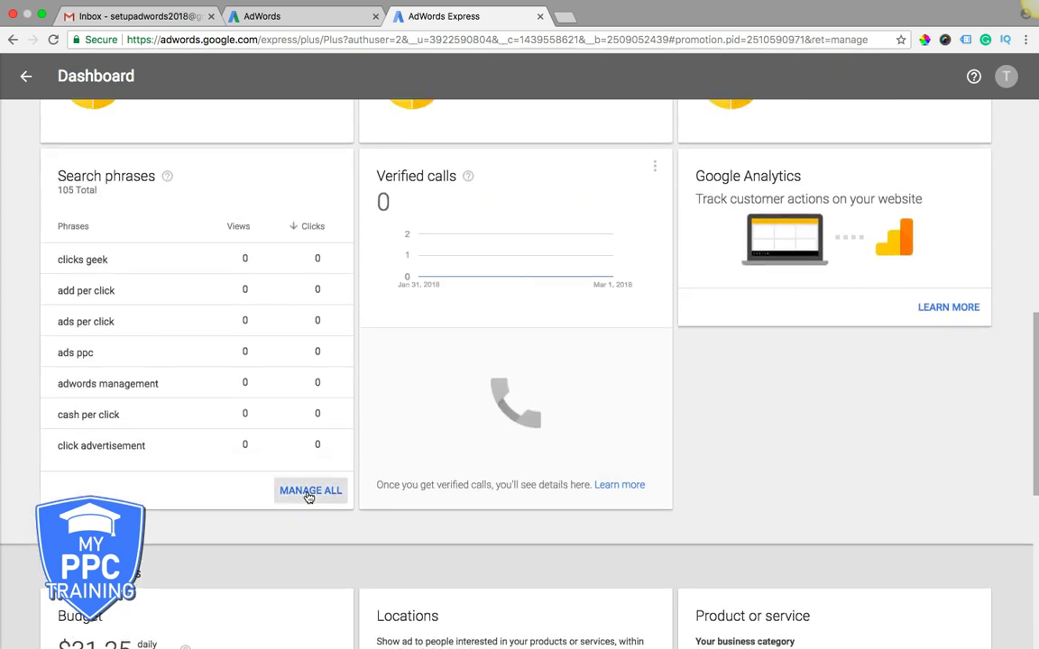
left_click(309, 491)
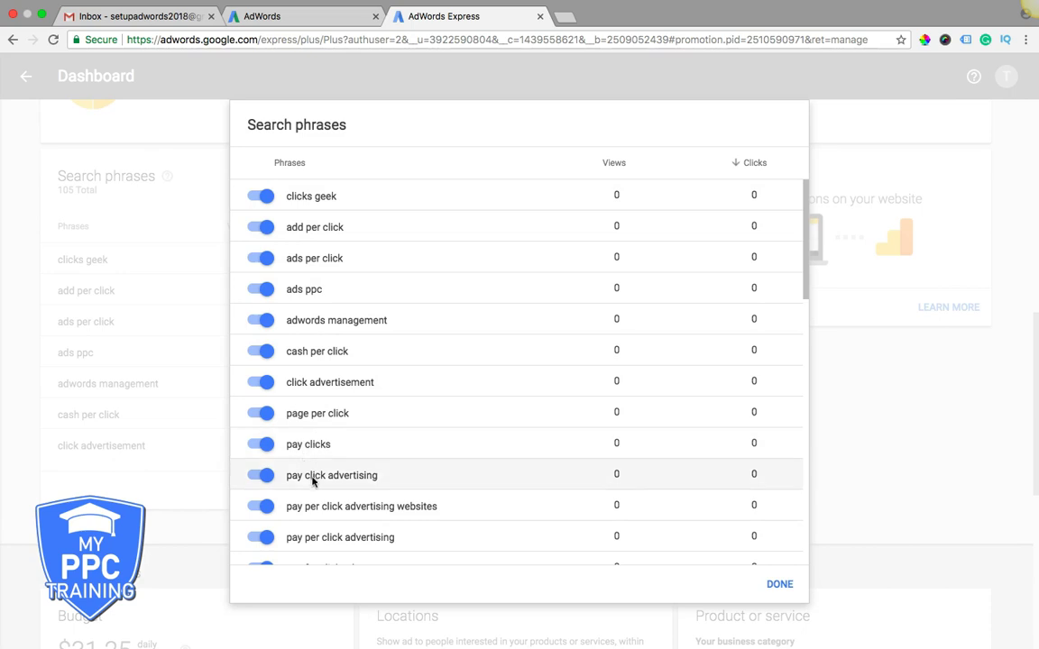
scroll(417, 374, "down", 3)
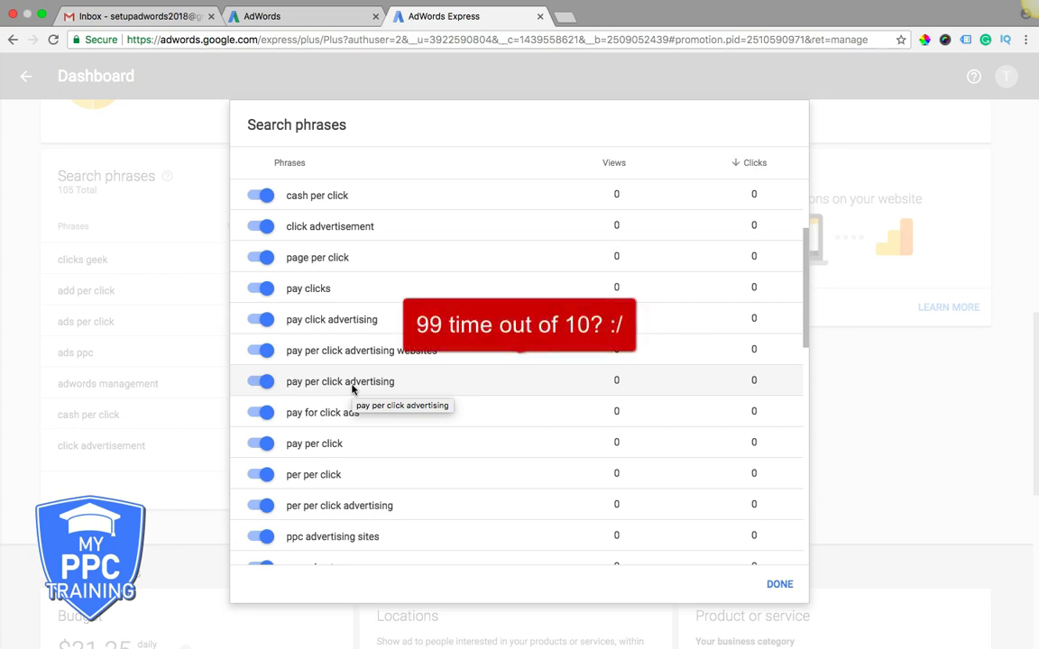
left_click(780, 585)
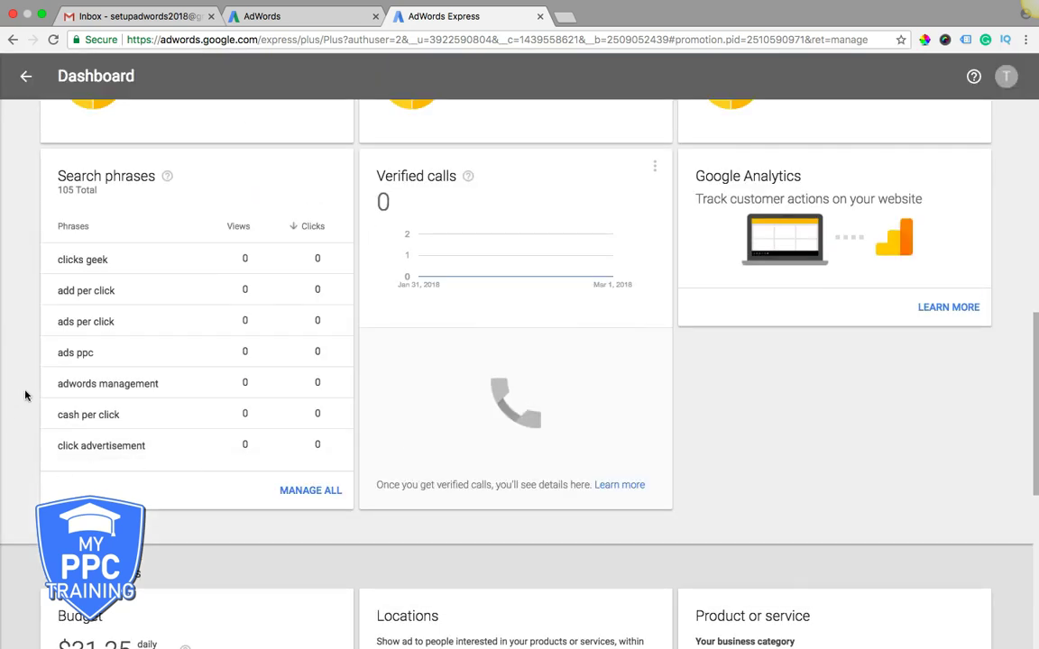
scroll(25, 395, "up", 5)
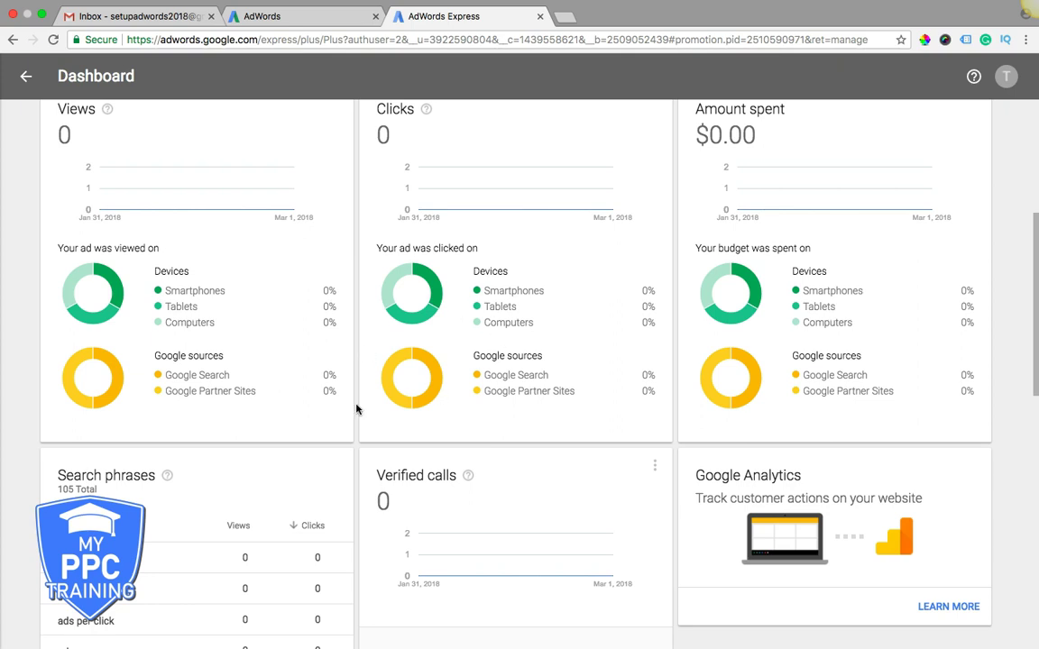
scroll(354, 407, "down", 10)
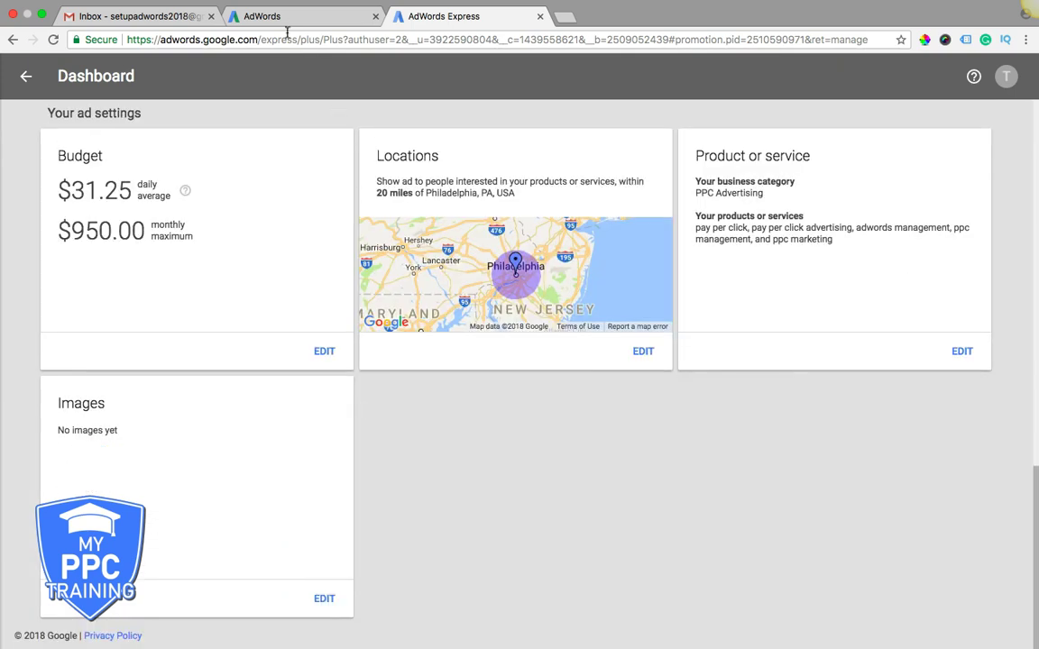
left_click(281, 16)
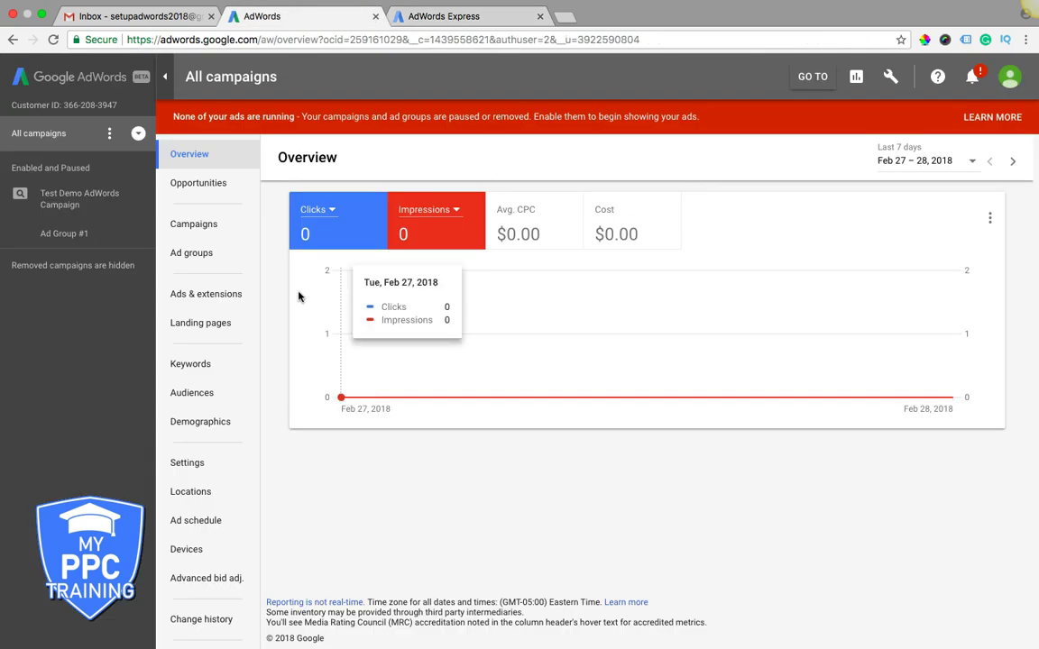
left_click(418, 18)
scroll(320, 441, "up", 10)
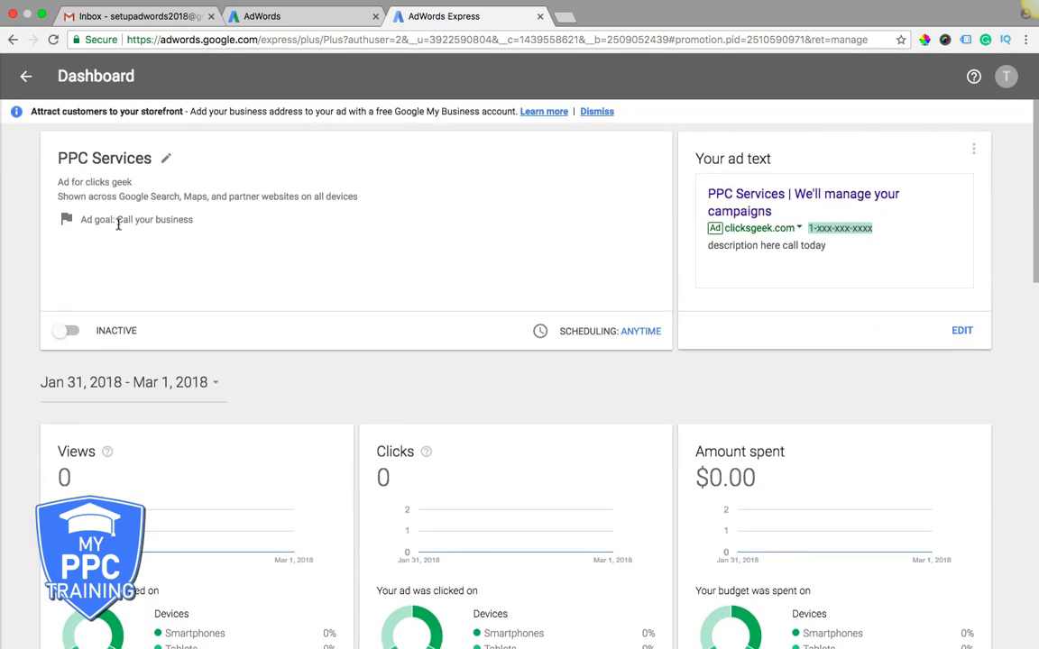
left_click(165, 160)
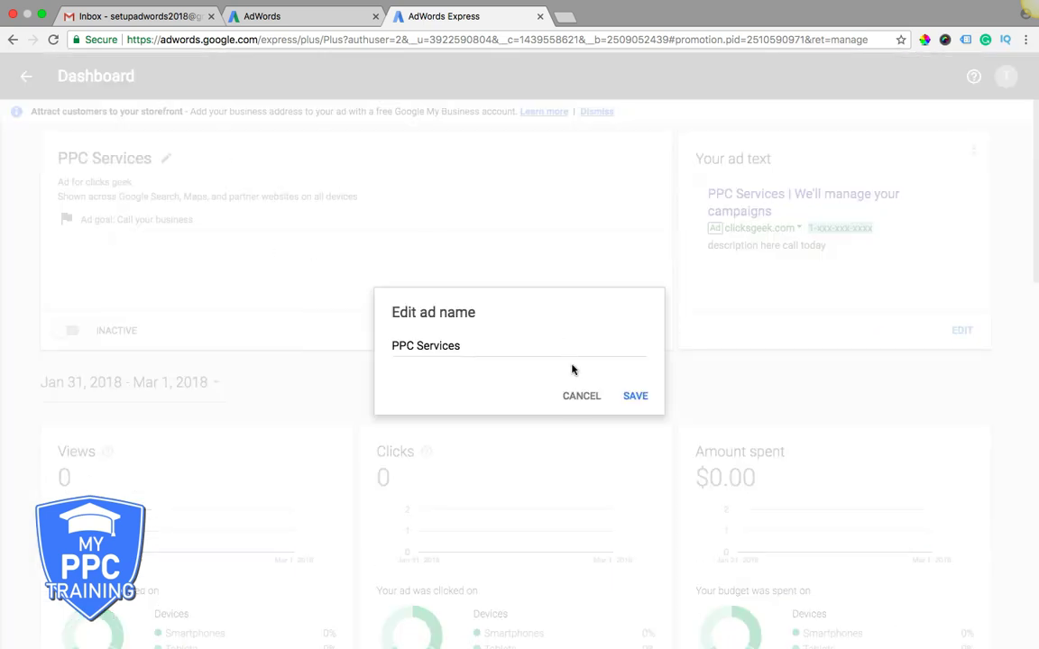
left_click(580, 394)
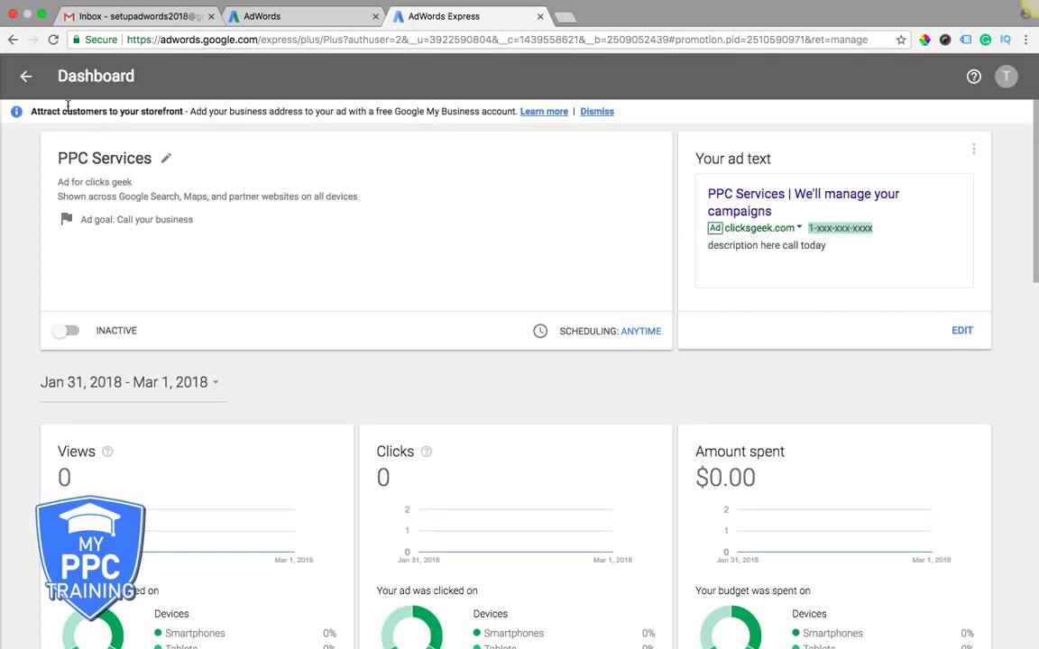
- From the ads list, start a new ad and choose 'Call your business' as its goal
left_click(27, 78)
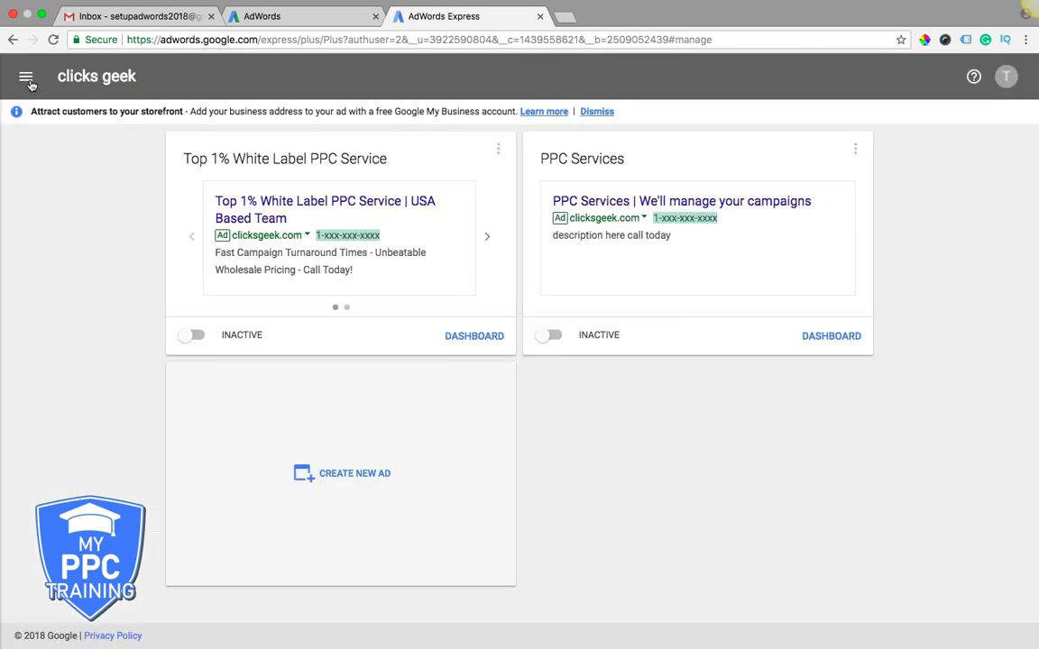
left_click(346, 477)
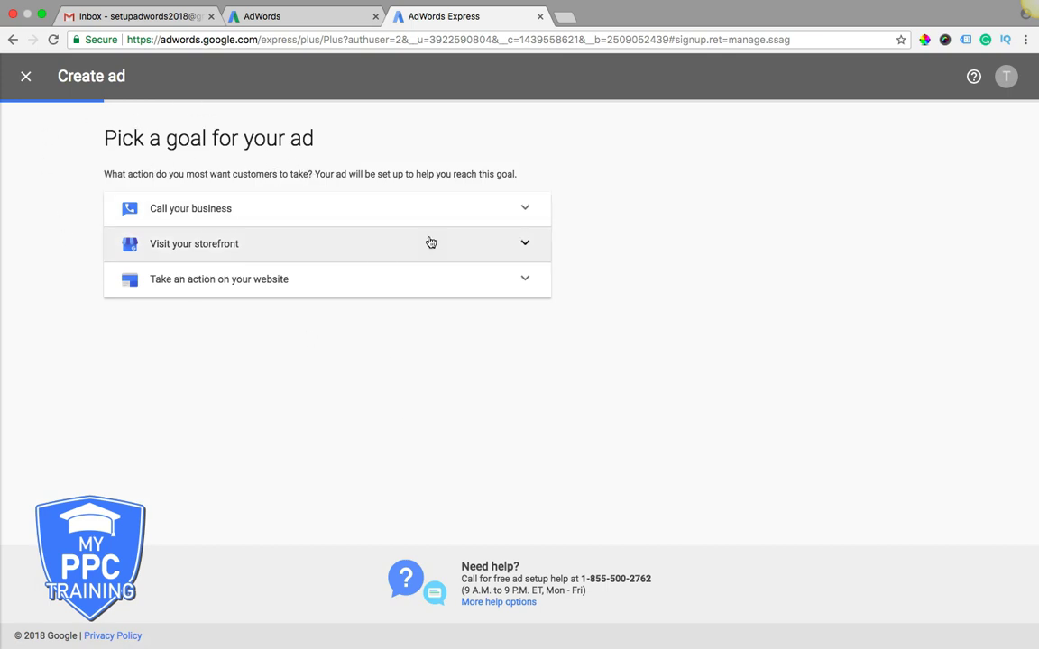
left_click(380, 243)
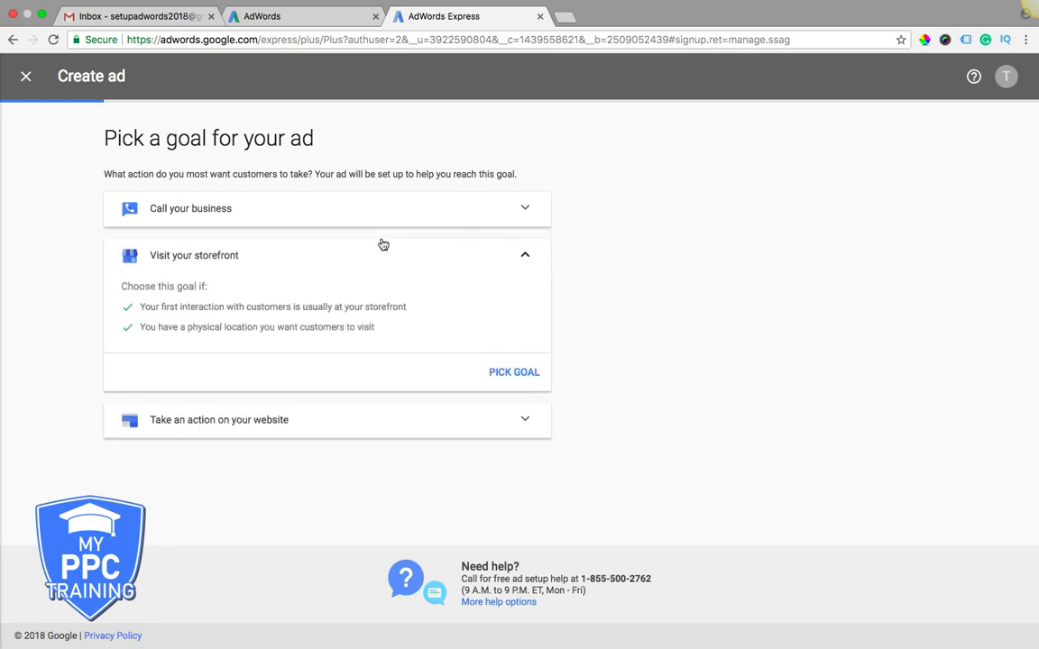
left_click(255, 421)
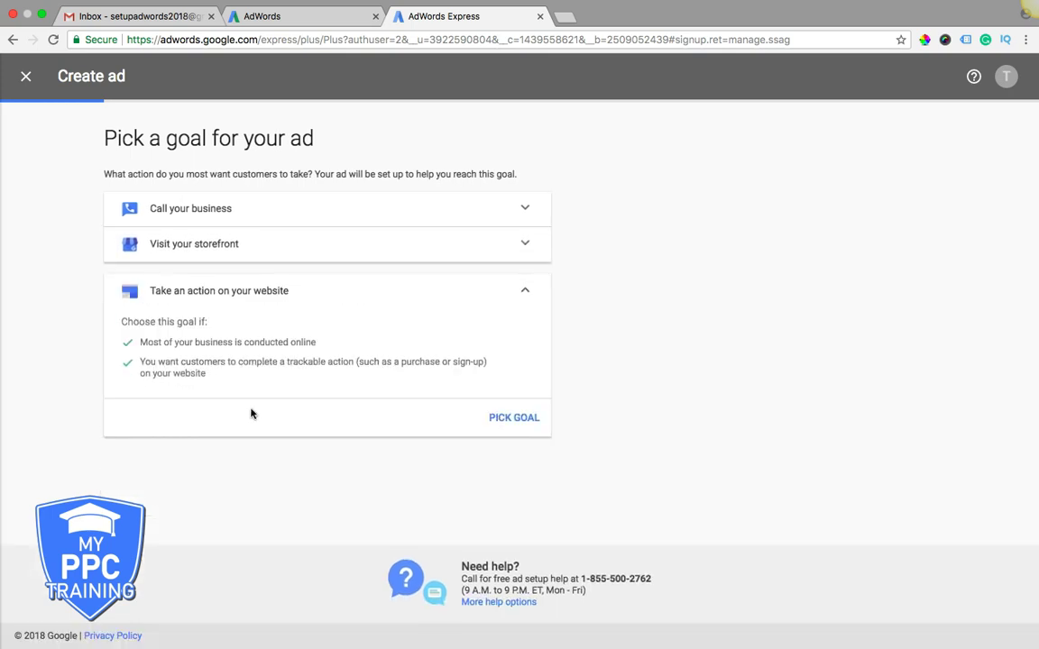
left_click(203, 209)
left_click(515, 327)
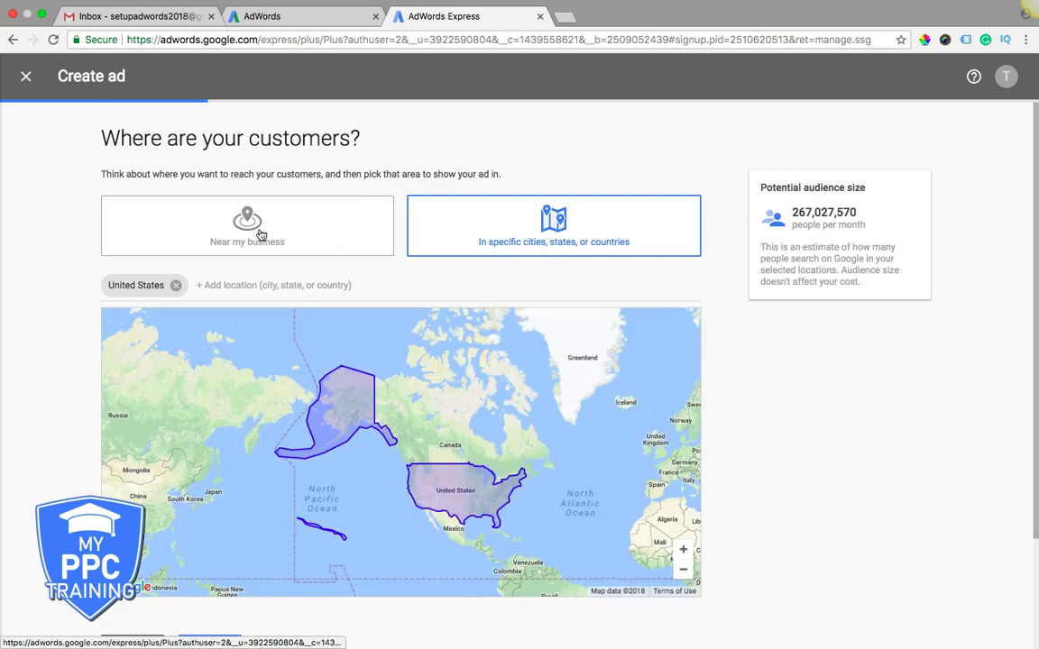
- Target people within a 20-mile radius of the Doylestown business address and continue
left_click(208, 199)
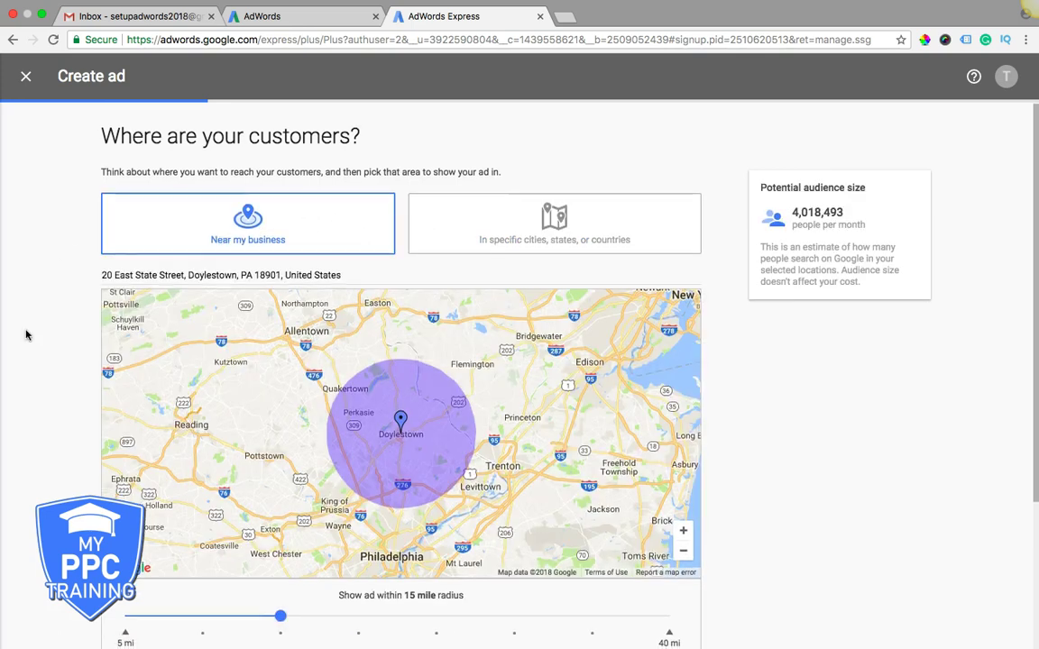
scroll(25, 331, "down", 3)
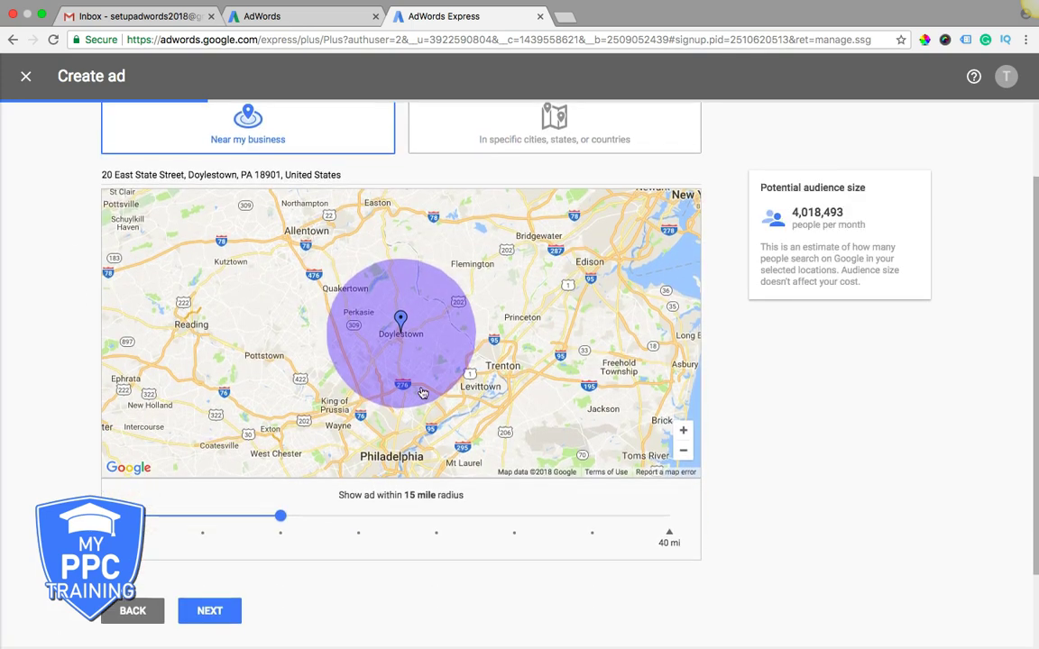
left_click_drag(281, 519, 378, 520)
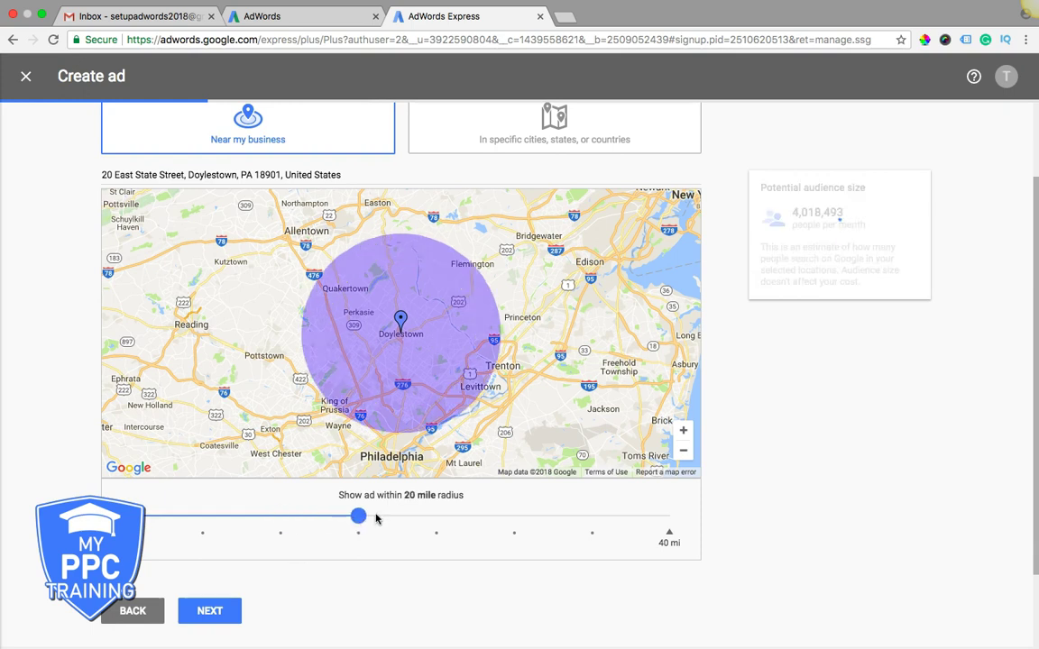
double_click(202, 174)
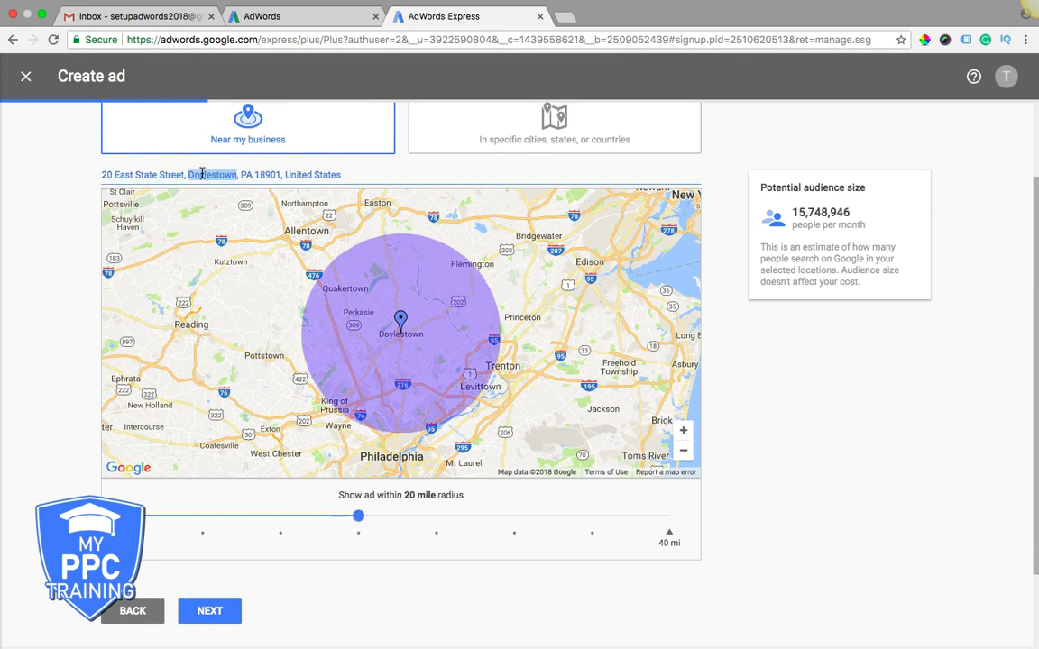
left_click(73, 196)
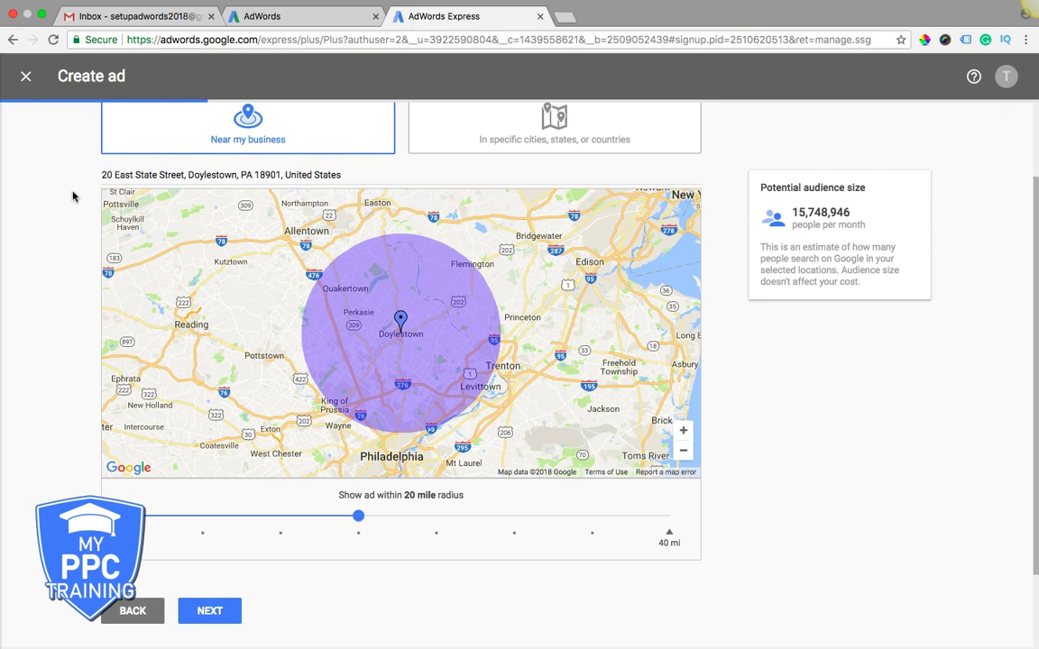
left_click(212, 613)
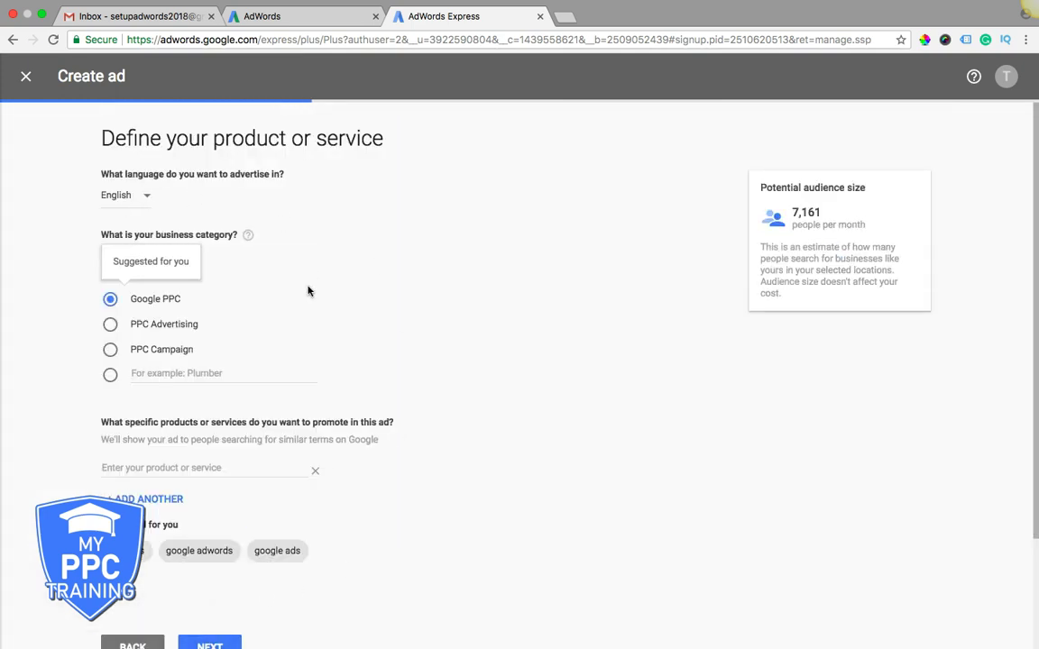
- Choose the PPC Advertising category and add 'pay per click' and 'pay per click advertising' as services
left_click(104, 325)
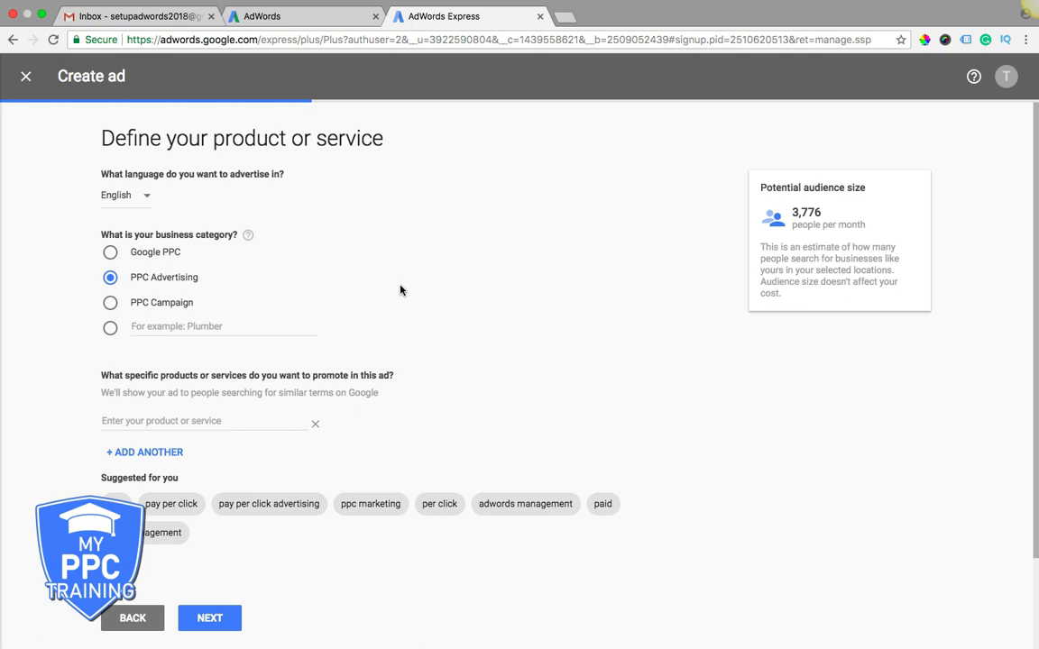
scroll(469, 391, "down", 2)
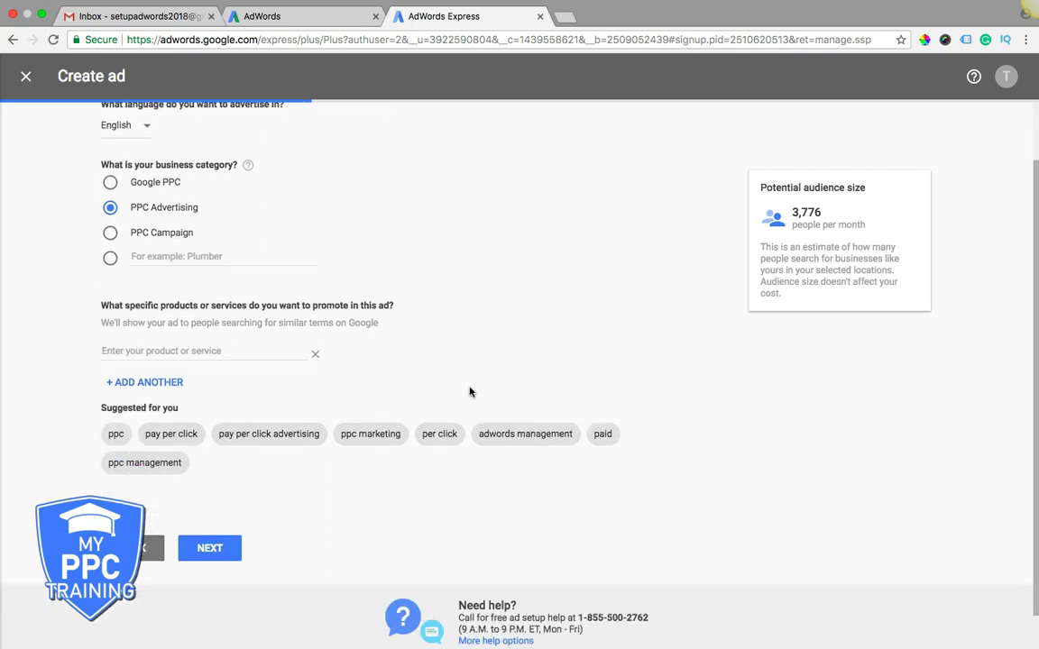
scroll(469, 391, "down", 1)
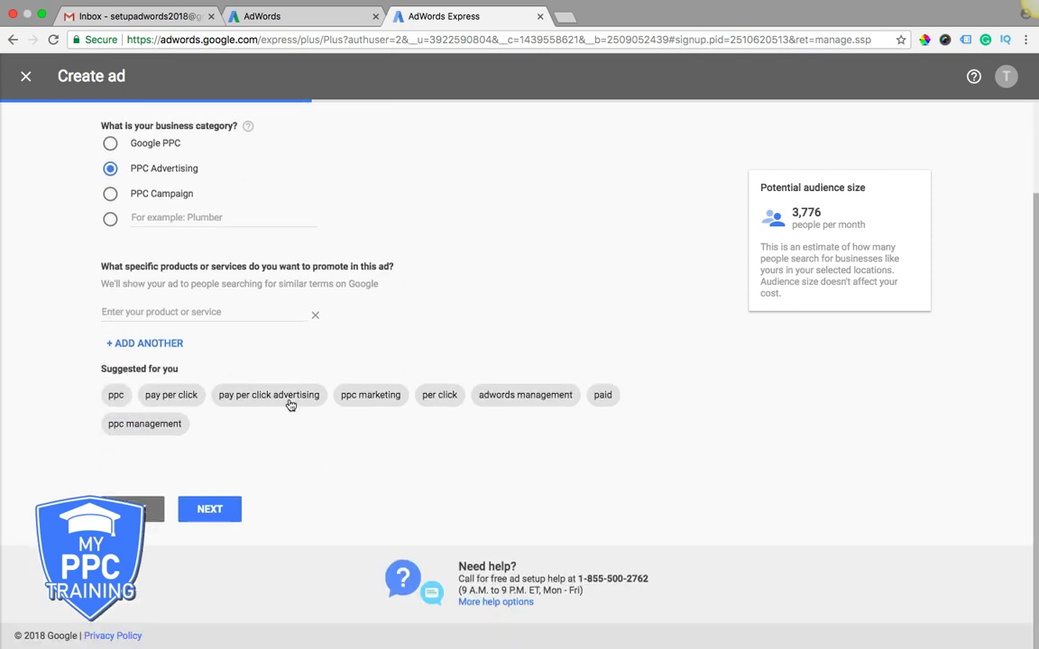
left_click(188, 398)
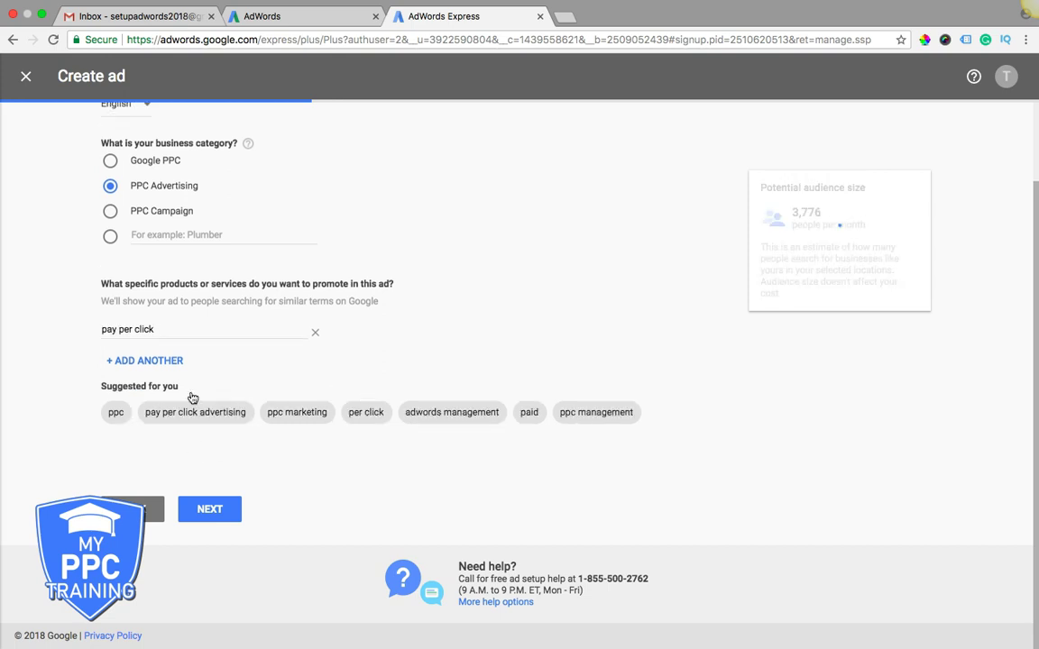
left_click(237, 415)
left_click(221, 509)
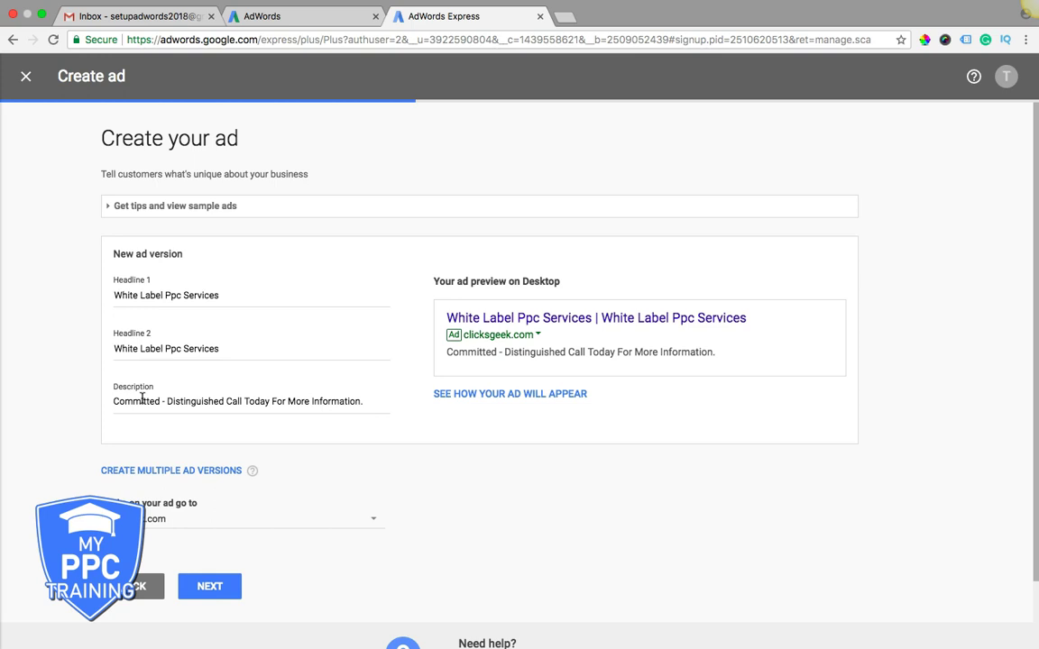
- Keep clicksgeek.com as the landing page for ad clicks and accept the ad text
left_click(159, 523)
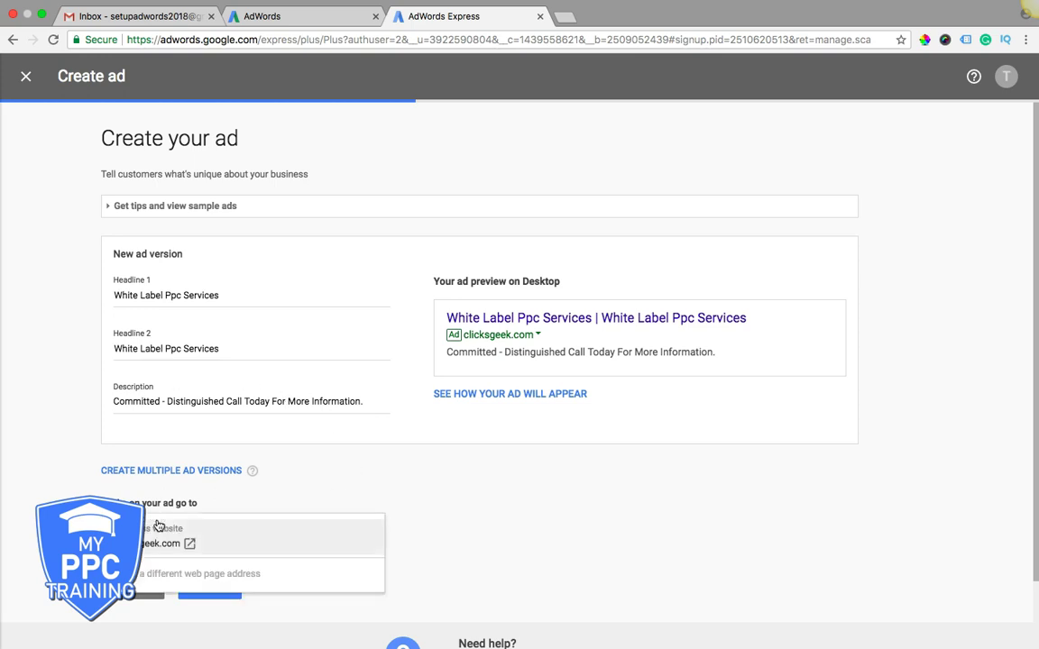
left_click(159, 532)
scroll(56, 424, "down", 1)
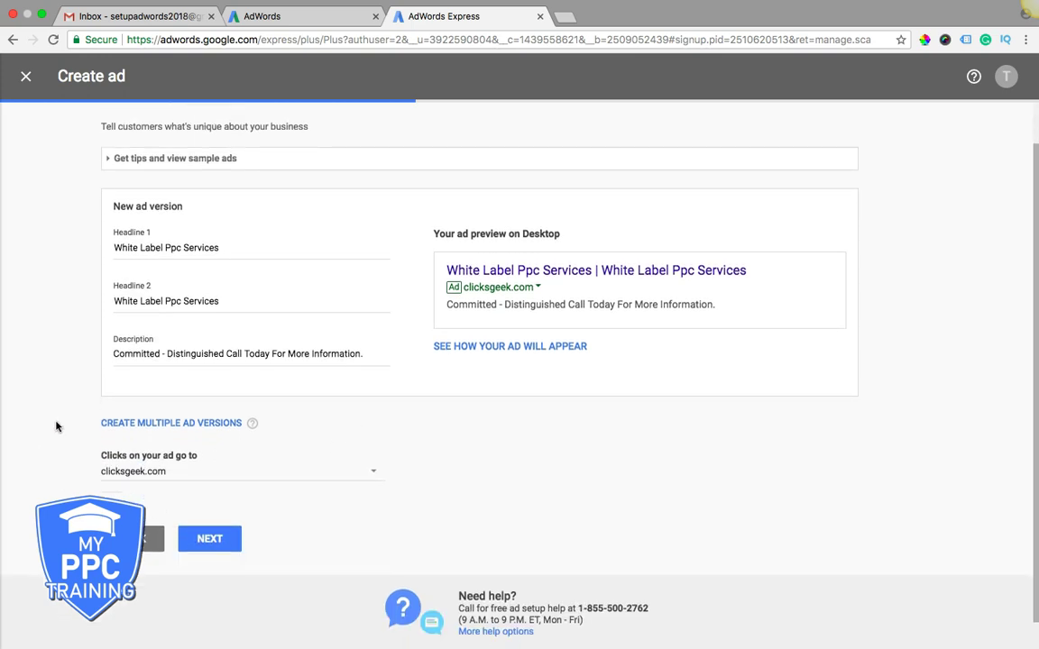
left_click(225, 538)
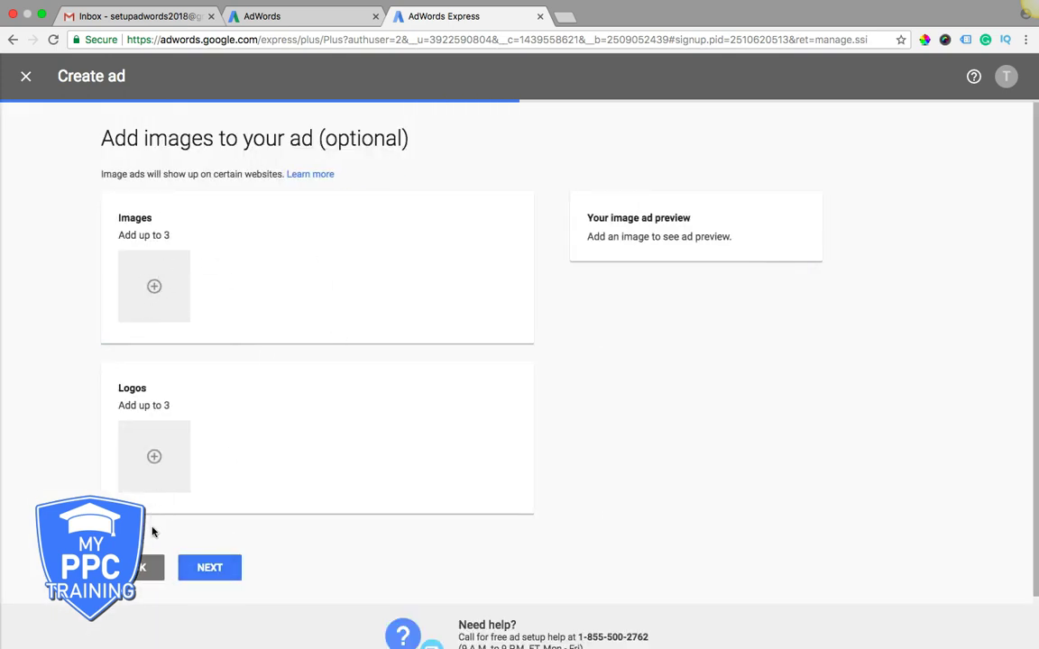
- Skip images and enter the business phone number, leaving verified calls on
left_click(211, 568)
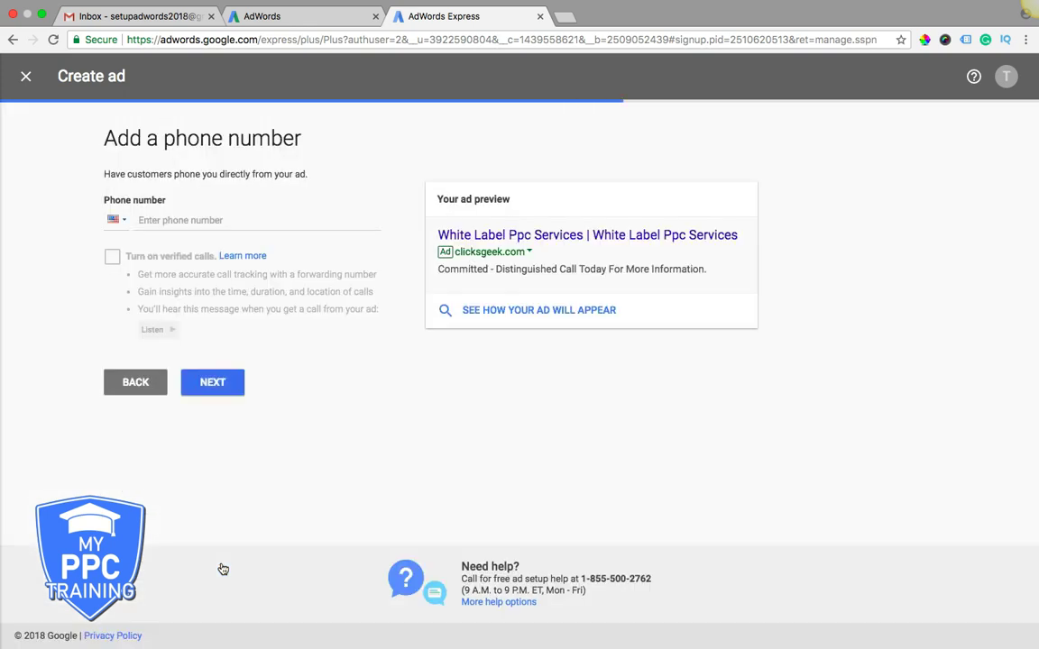
left_click(172, 225)
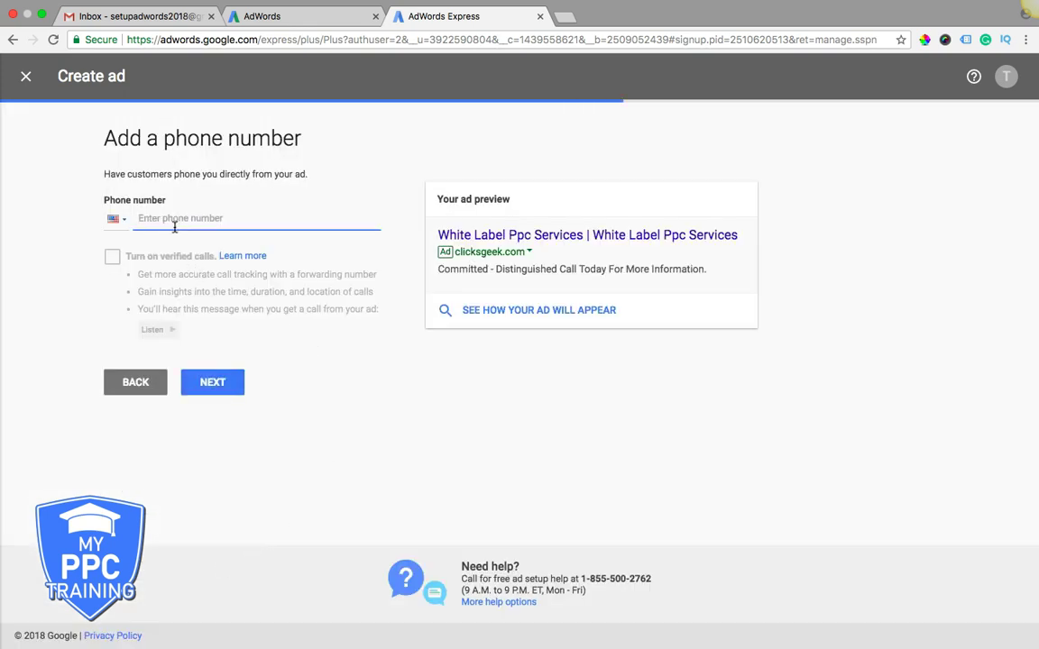
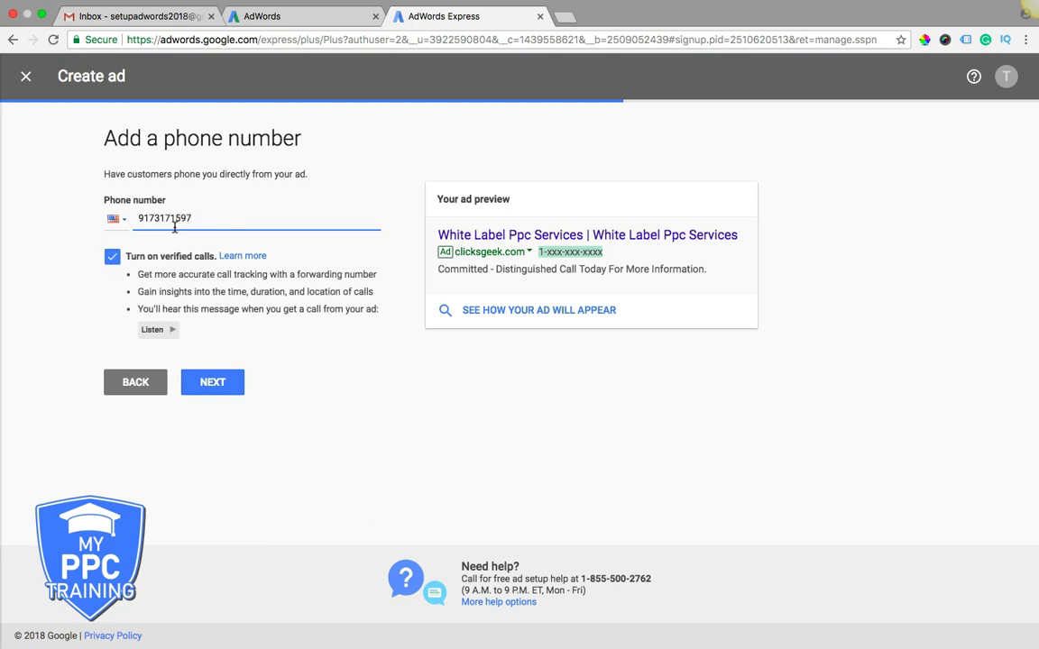
left_click(213, 387)
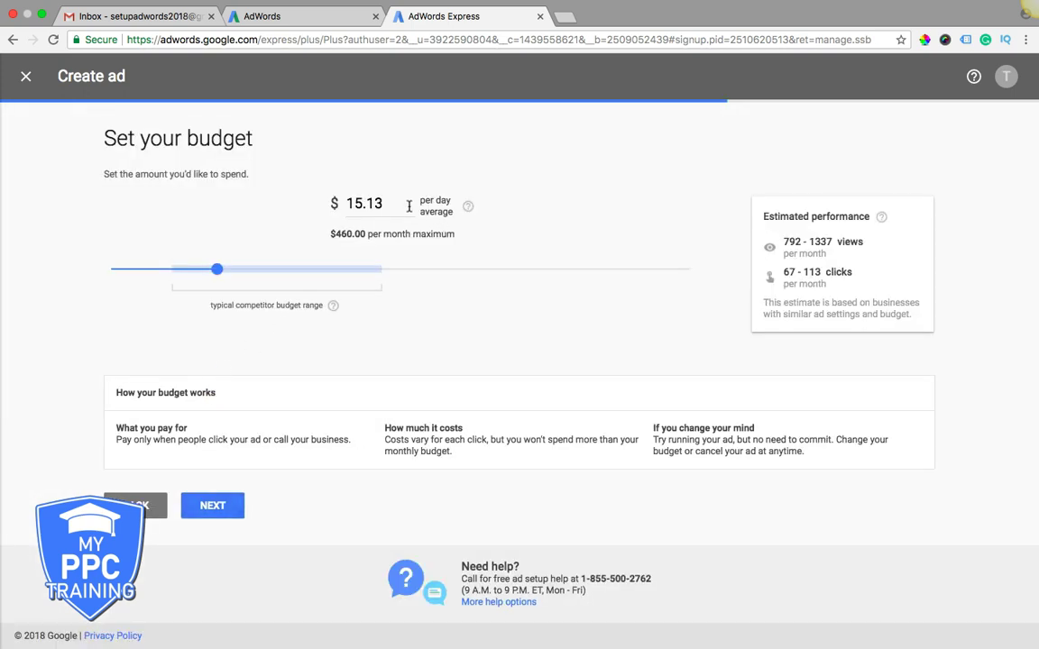
- Adjust the average daily budget slider to $25.33 and continue to the settings review
left_click(381, 204)
left_click_drag(216, 269, 326, 272)
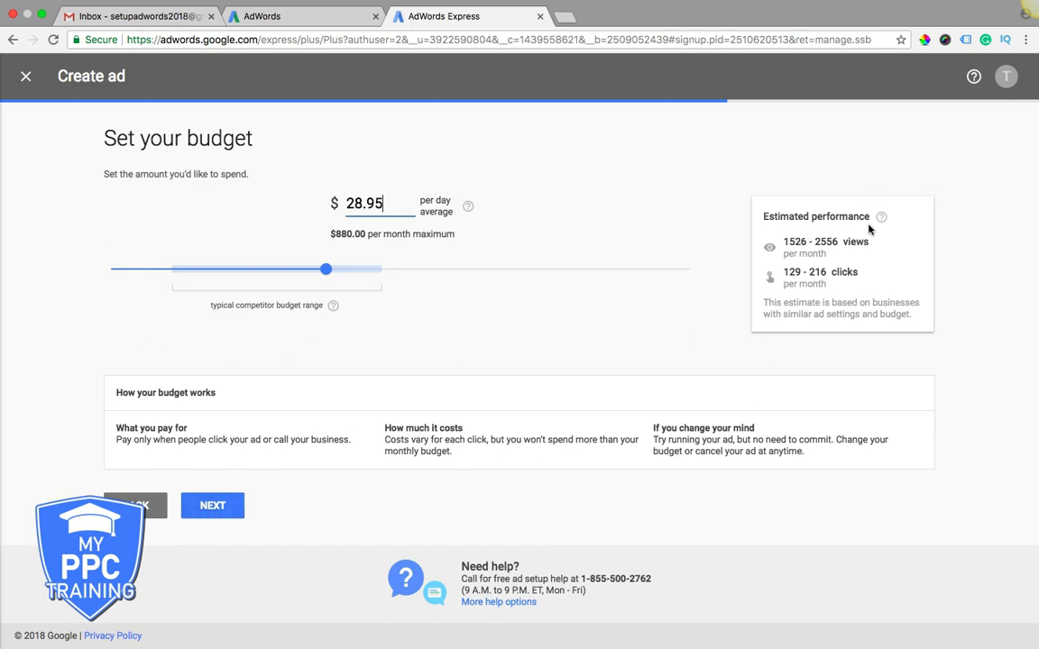
left_click_drag(326, 268, 297, 271)
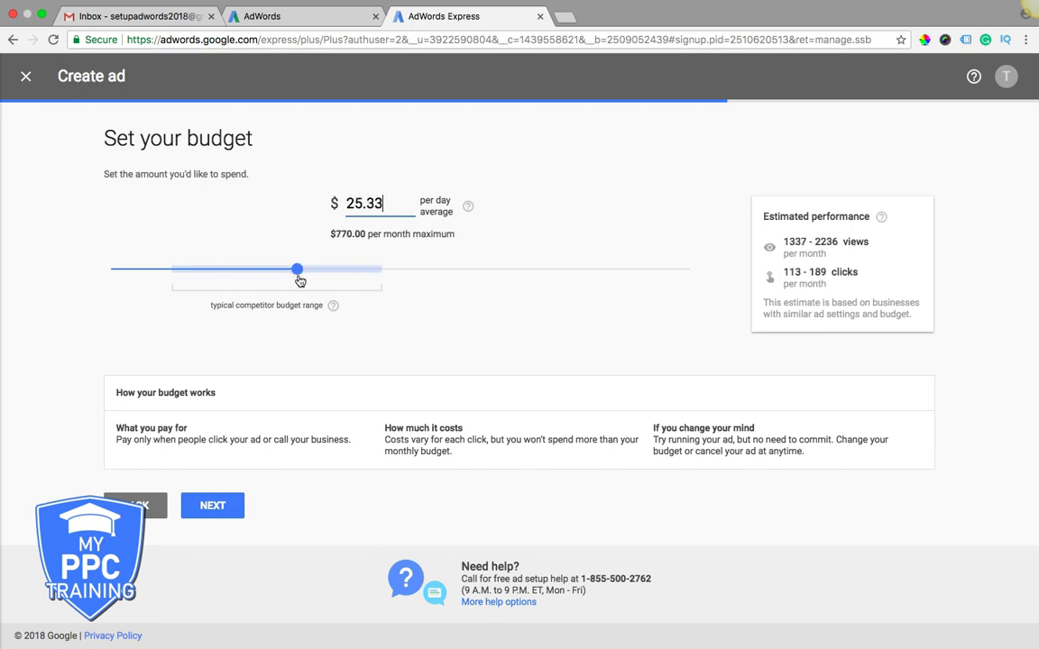
left_click(215, 506)
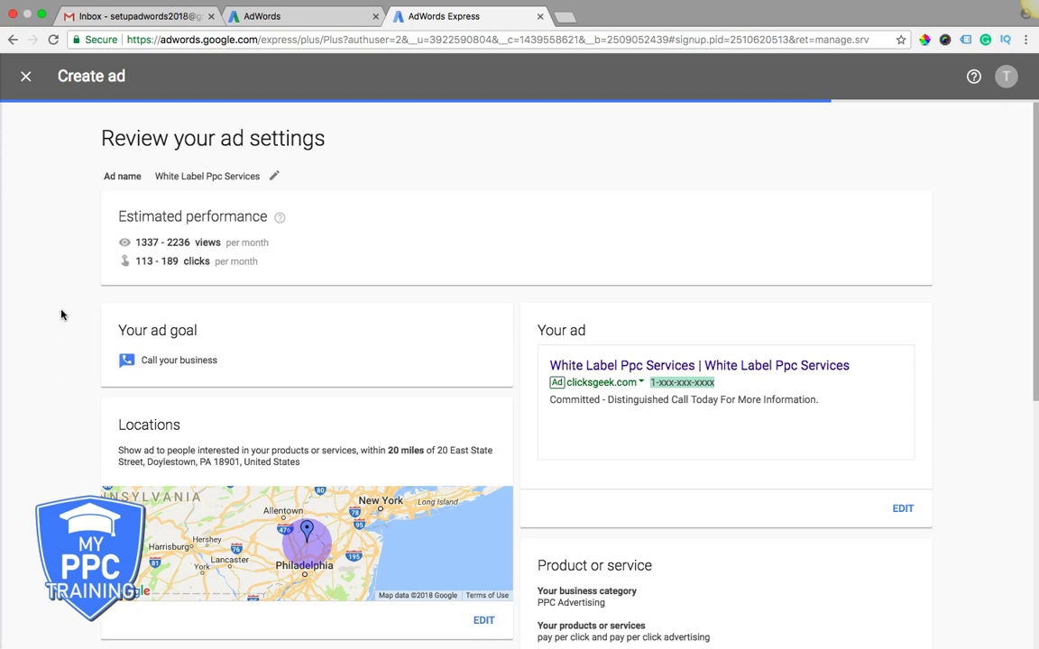
- Review the ad settings, confirm the existing payment info to publish, and open the ad's dashboard
scroll(61, 314, "down", 1)
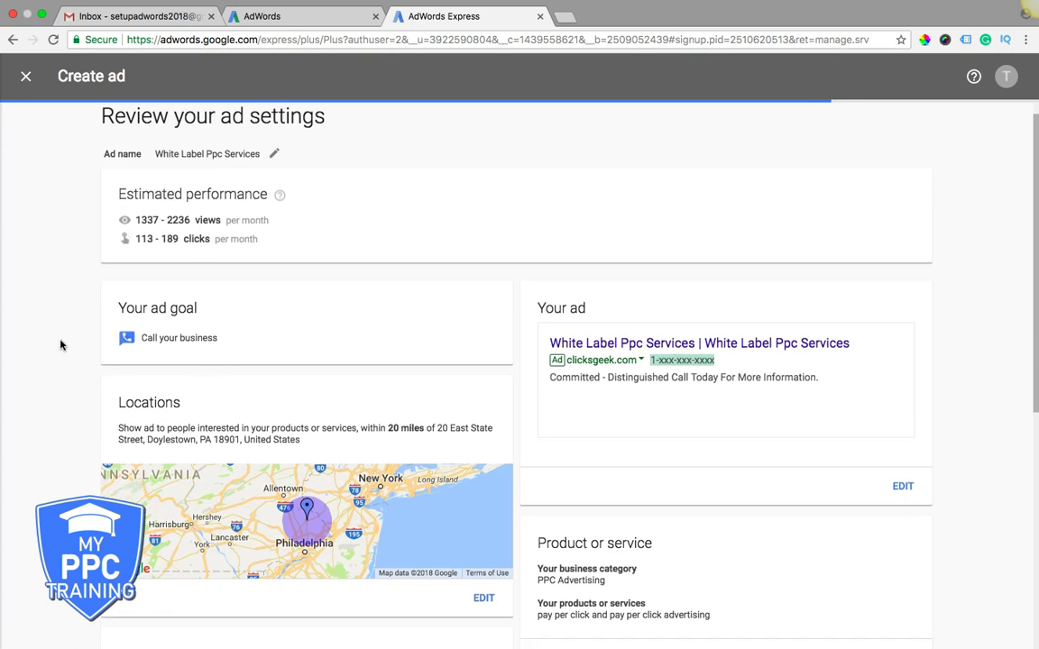
scroll(60, 345, "down", 10)
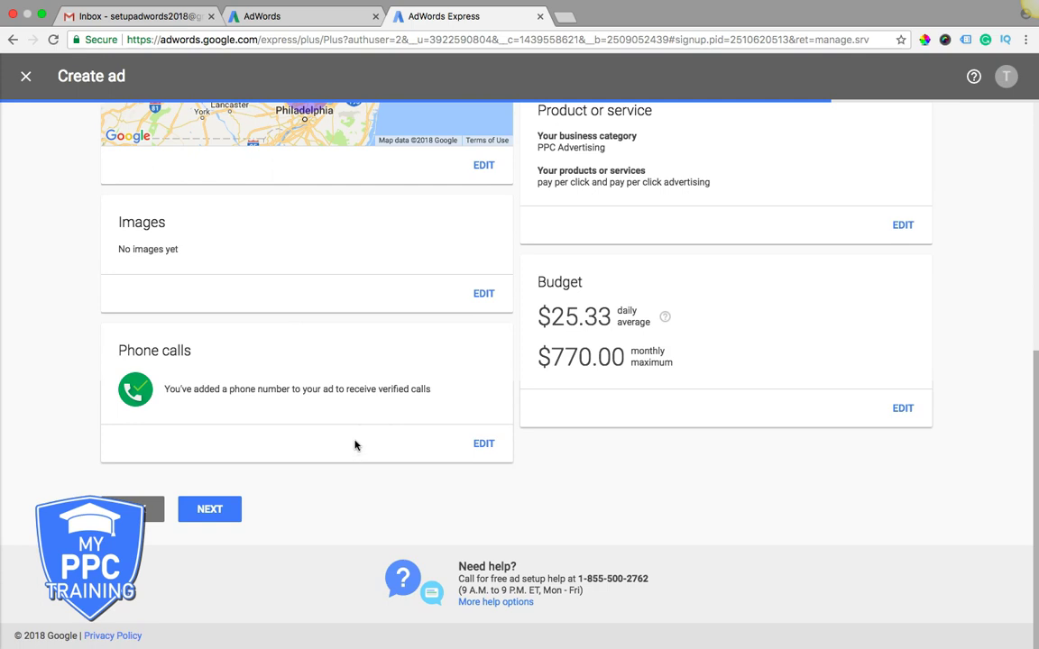
left_click(214, 510)
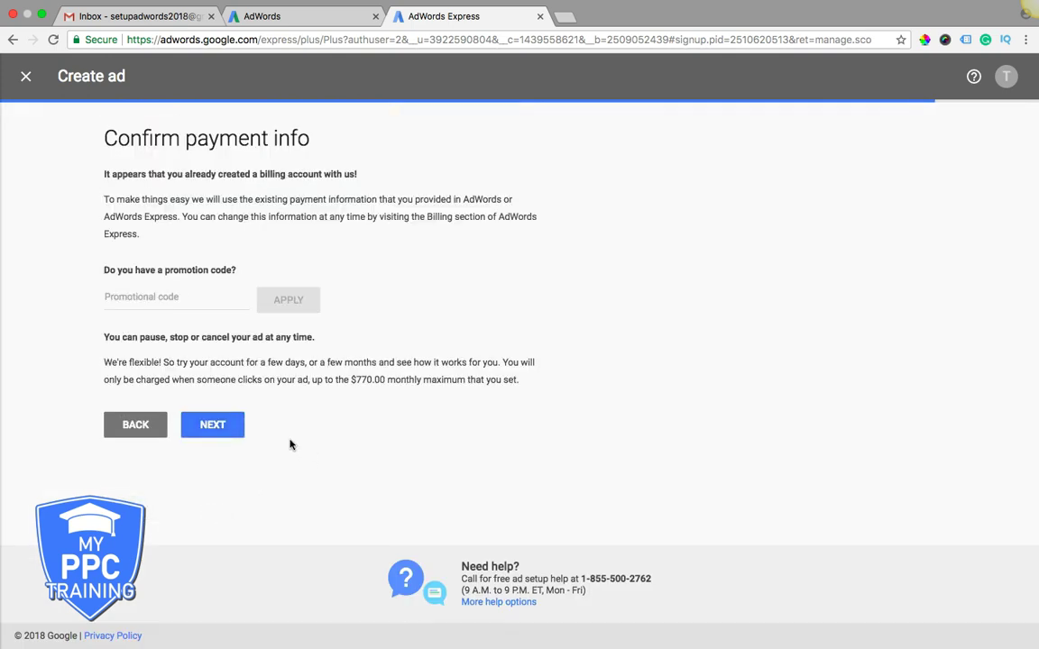
left_click(222, 434)
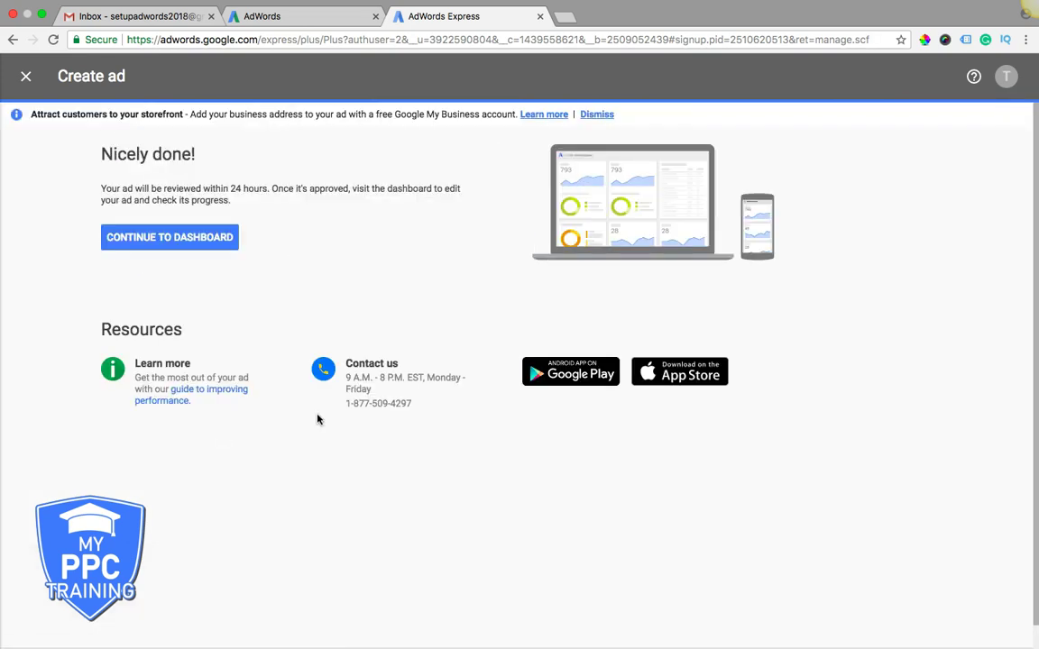
left_click(200, 245)
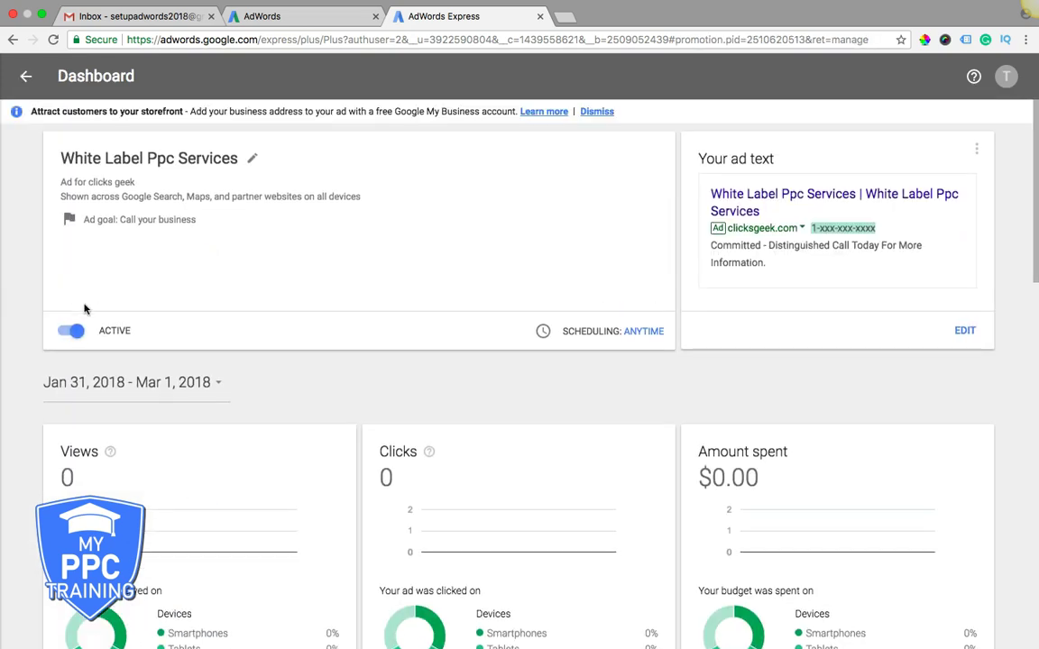
- Turn off the White Label Ppc Services ad, citing 'too expensive' as the reason
left_click(66, 331)
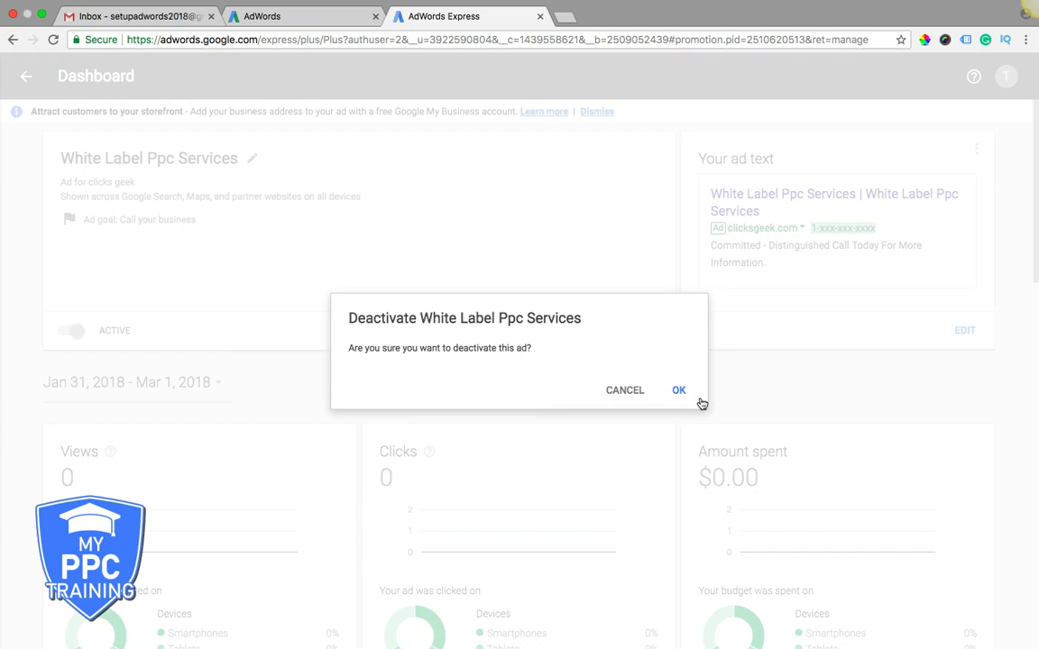
left_click(684, 395)
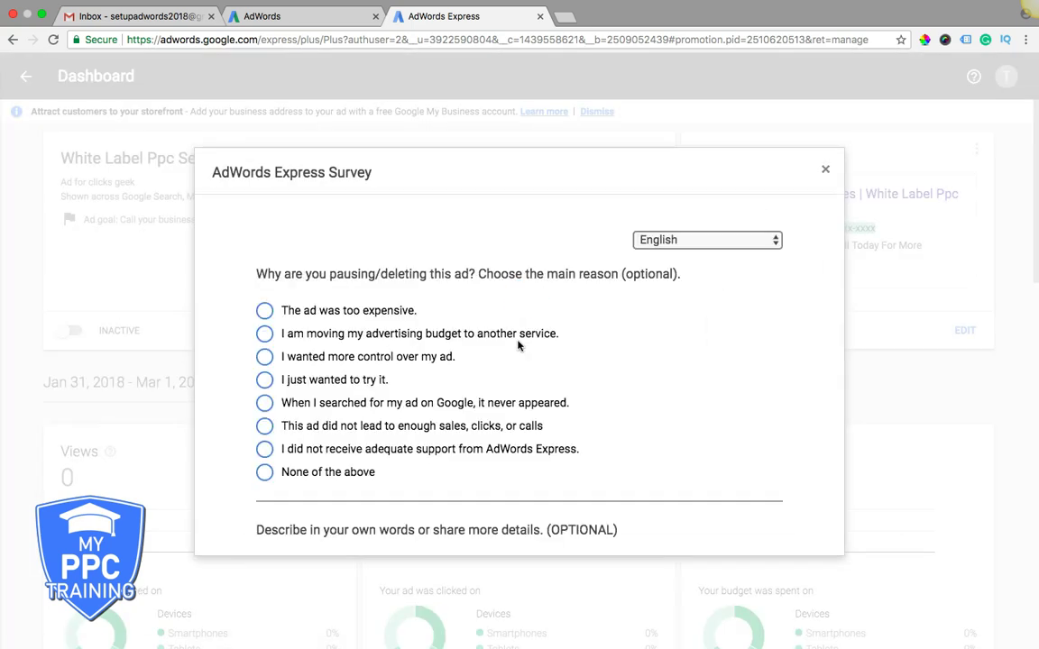
left_click(264, 310)
- Finish the survey: calls outside business hours, email when running, no researcher contact; submit
scroll(481, 355, "down", 1)
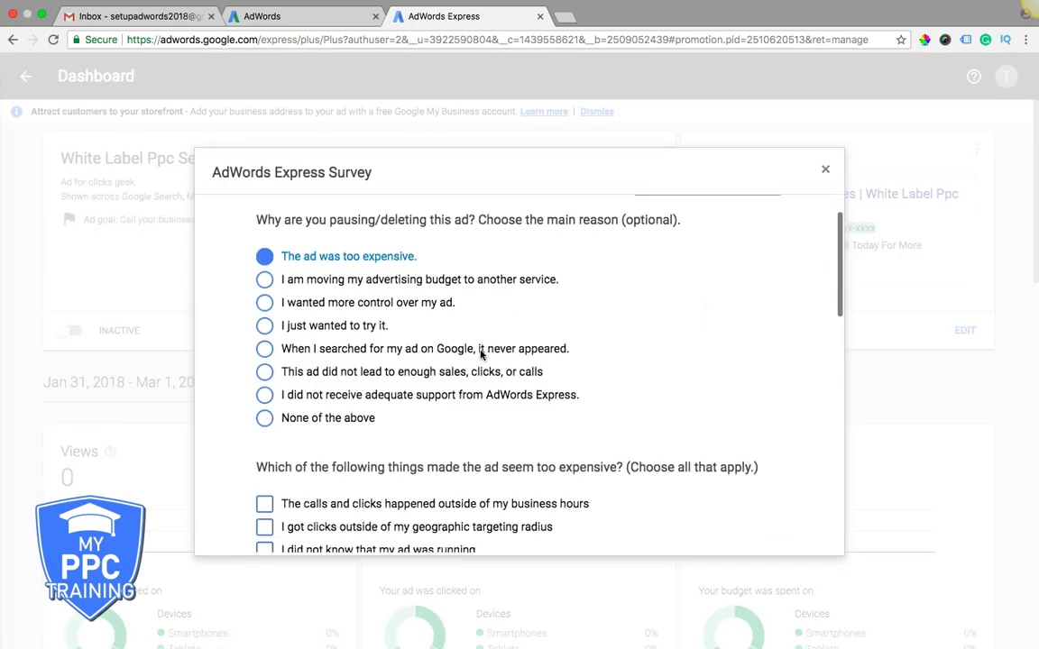
scroll(481, 354, "down", 2)
left_click(264, 372)
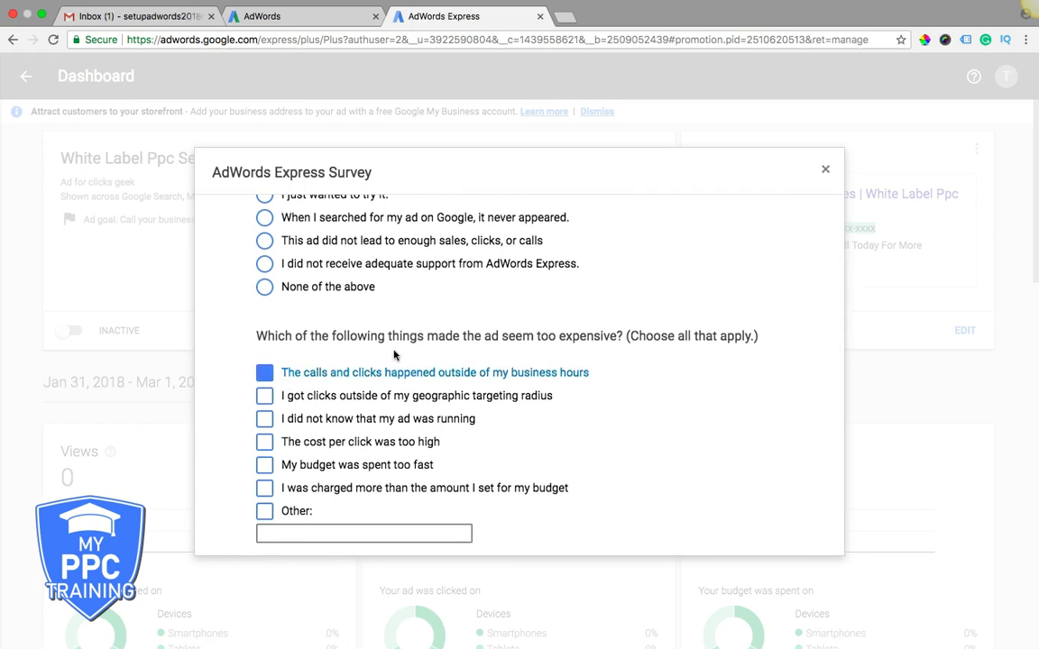
scroll(394, 354, "down", 5)
left_click(265, 308)
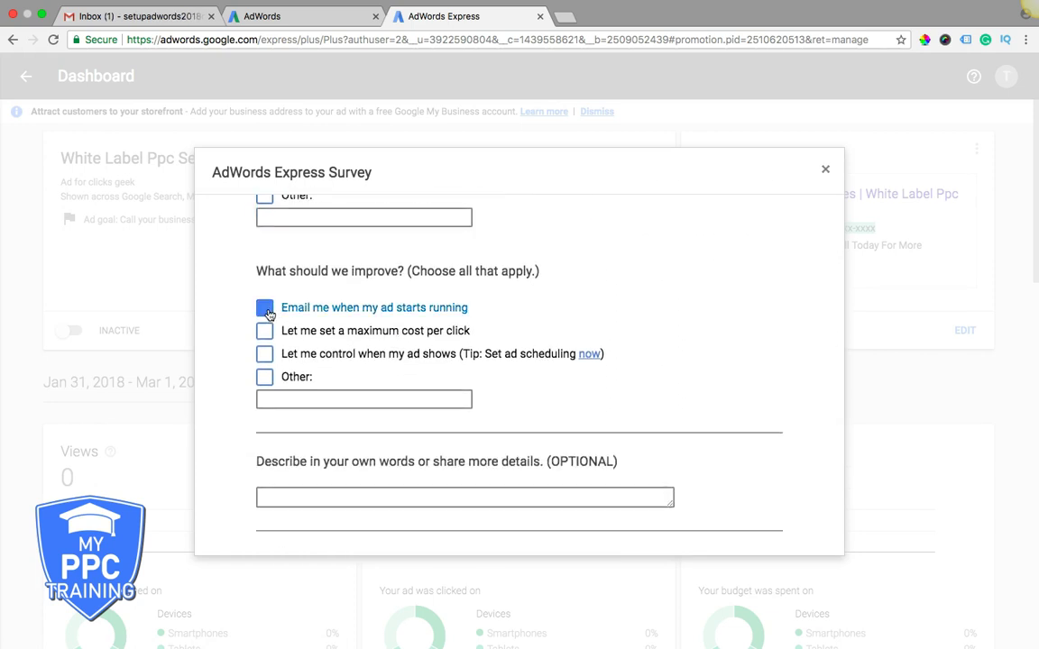
scroll(447, 326, "down", 4)
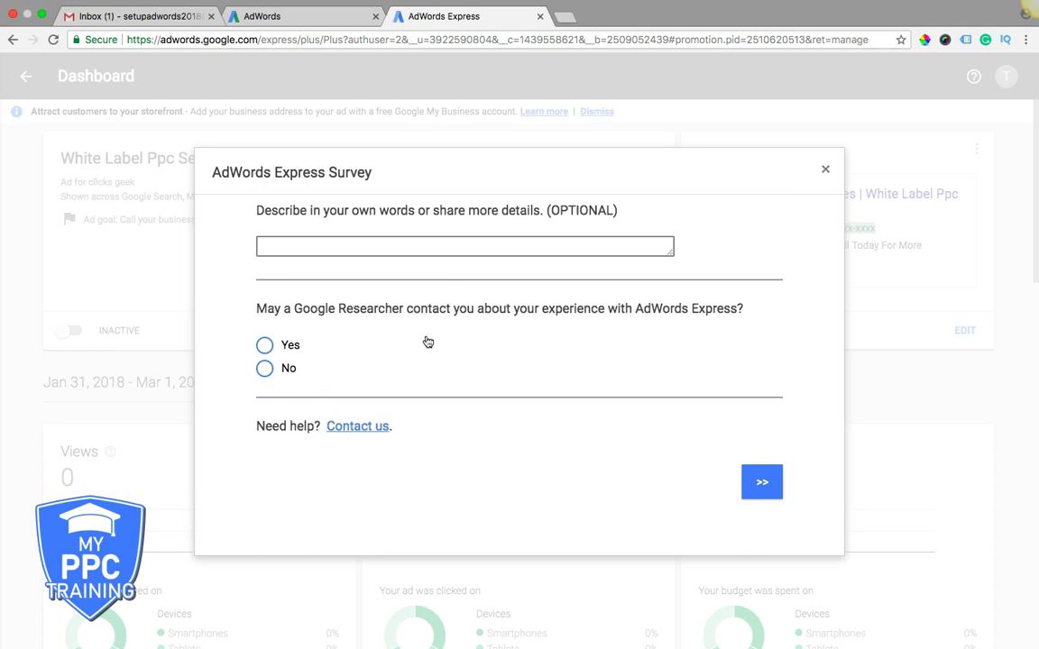
left_click(265, 367)
left_click(756, 490)
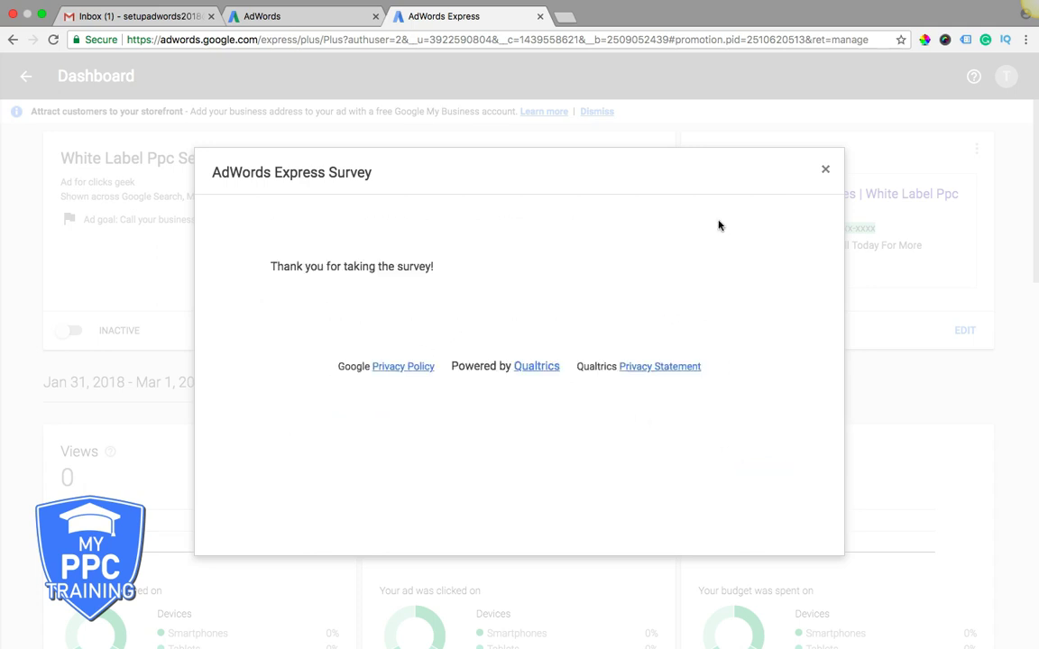
- Close the AdWords Express Survey dialog
left_click(824, 169)
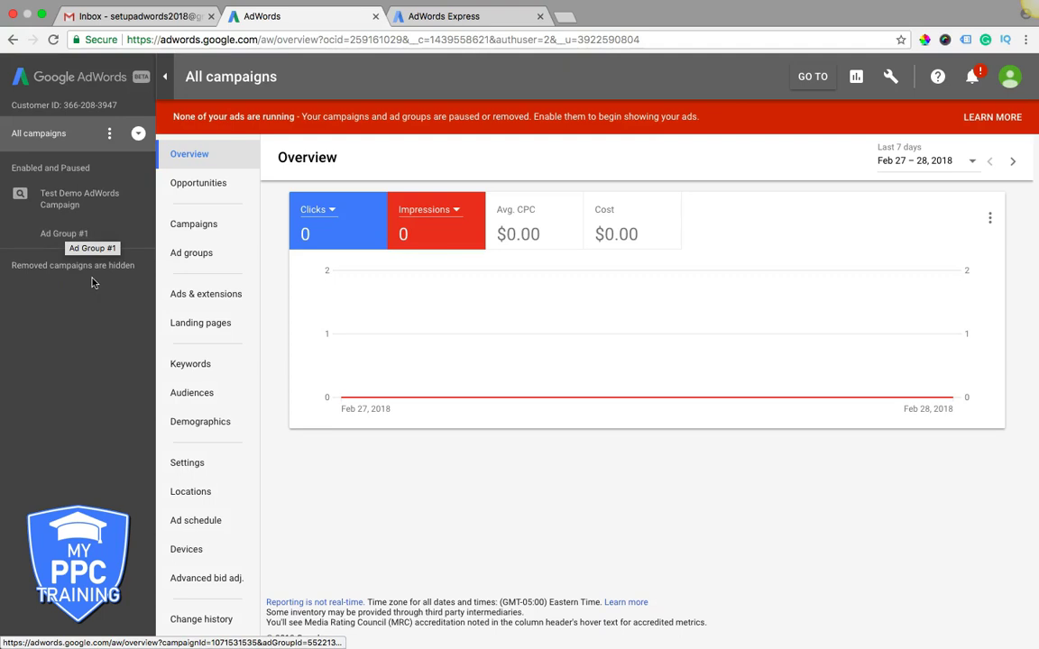
- Show the Campaigns list with the paused Test Demo AdWords Campaign at $5.00/day
left_click(196, 233)
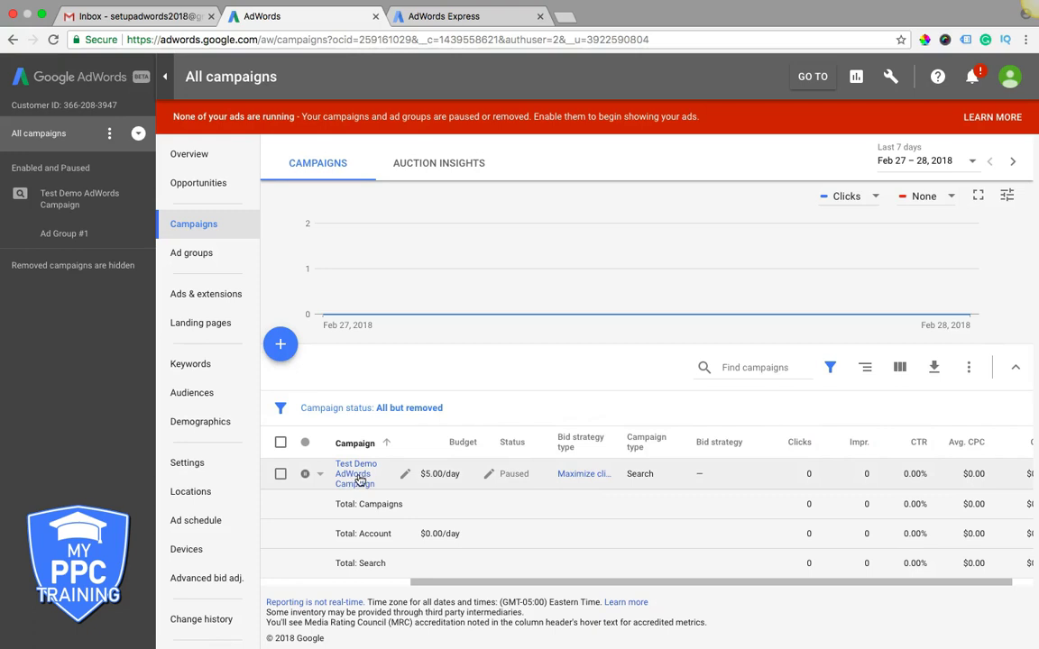
- Open Test Demo AdWords Campaign's overview, then its Audiences and age Demographics report for Ad Group #1
left_click(357, 478)
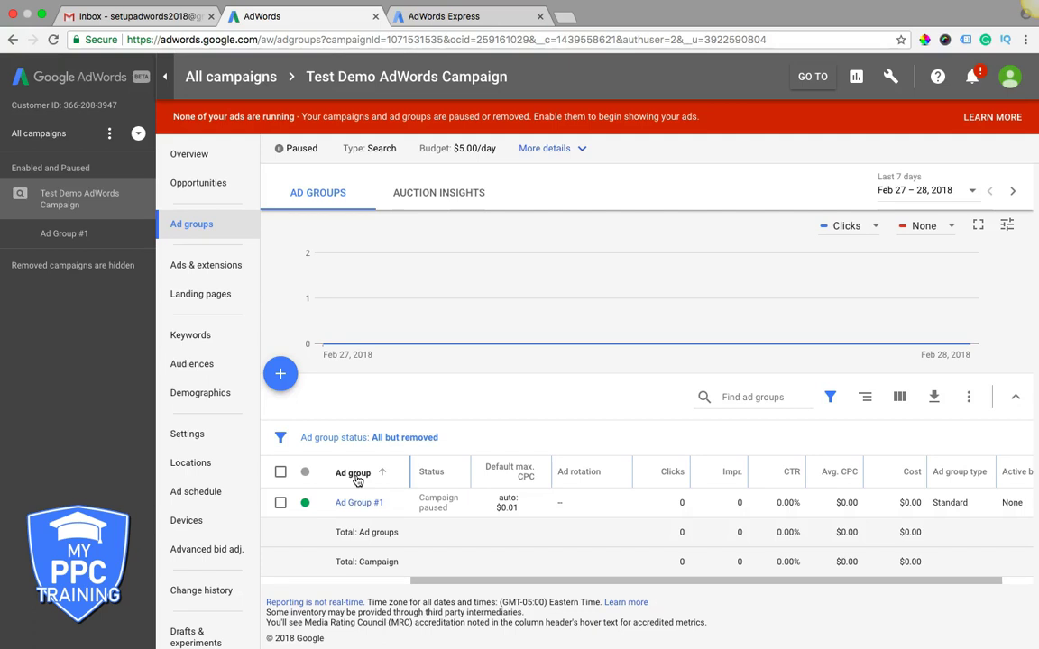
left_click(207, 161)
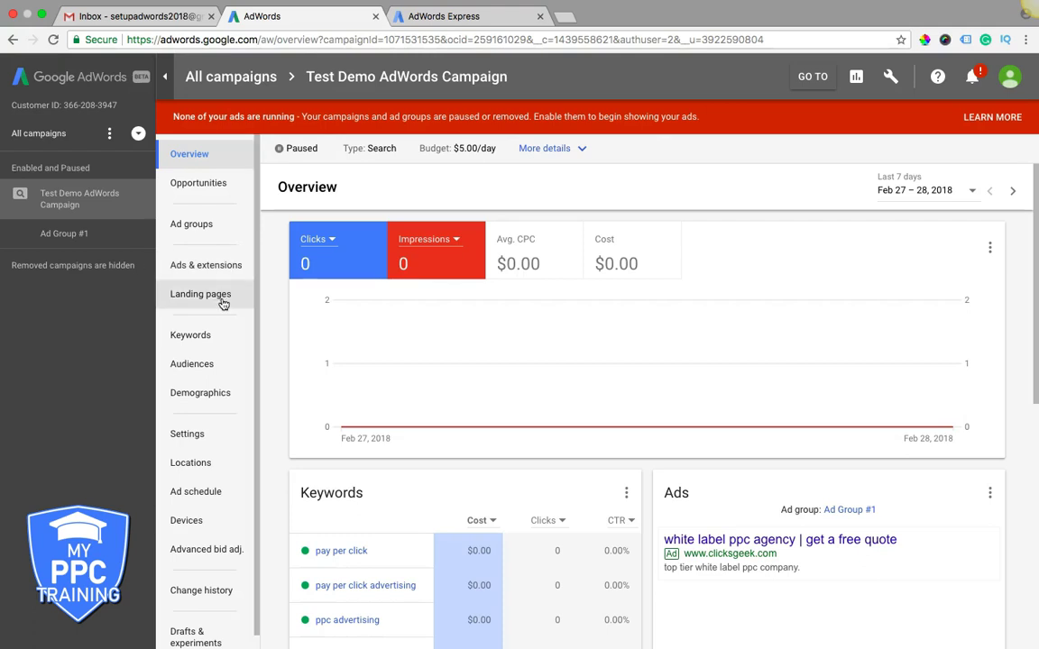
left_click(206, 365)
left_click(192, 397)
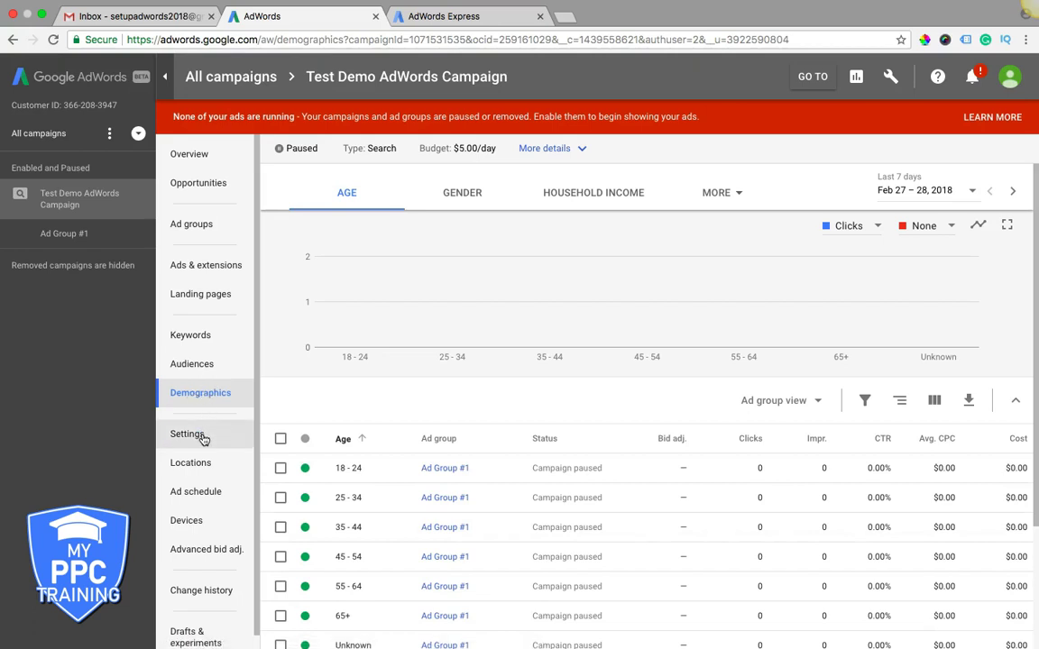
- Review the campaign's settings, including the expanded Additional settings
left_click(202, 436)
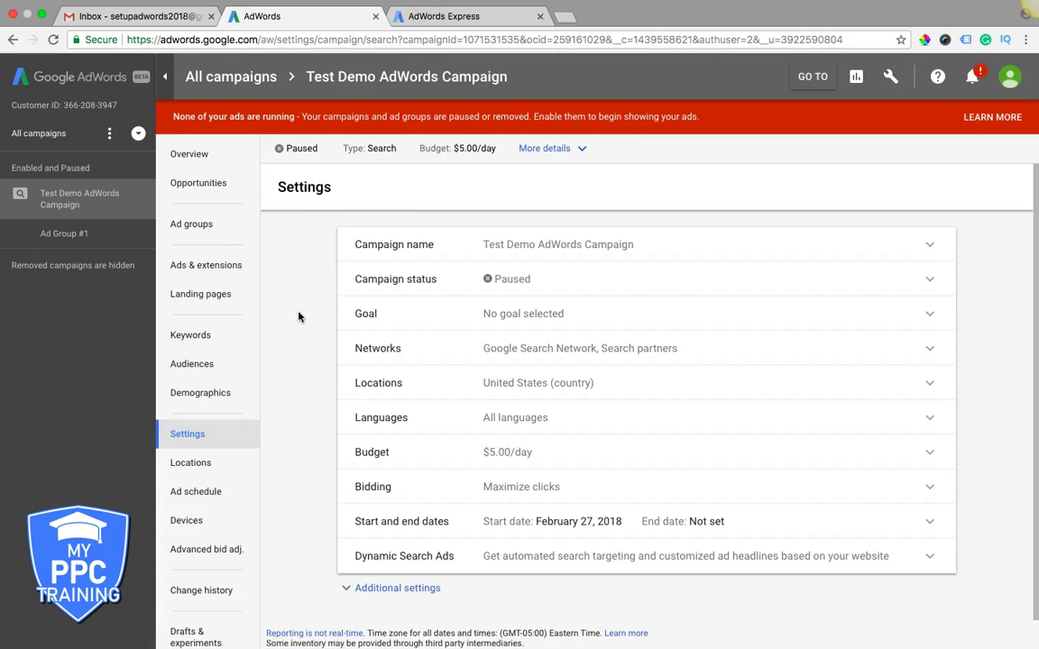
scroll(300, 317, "down", 1)
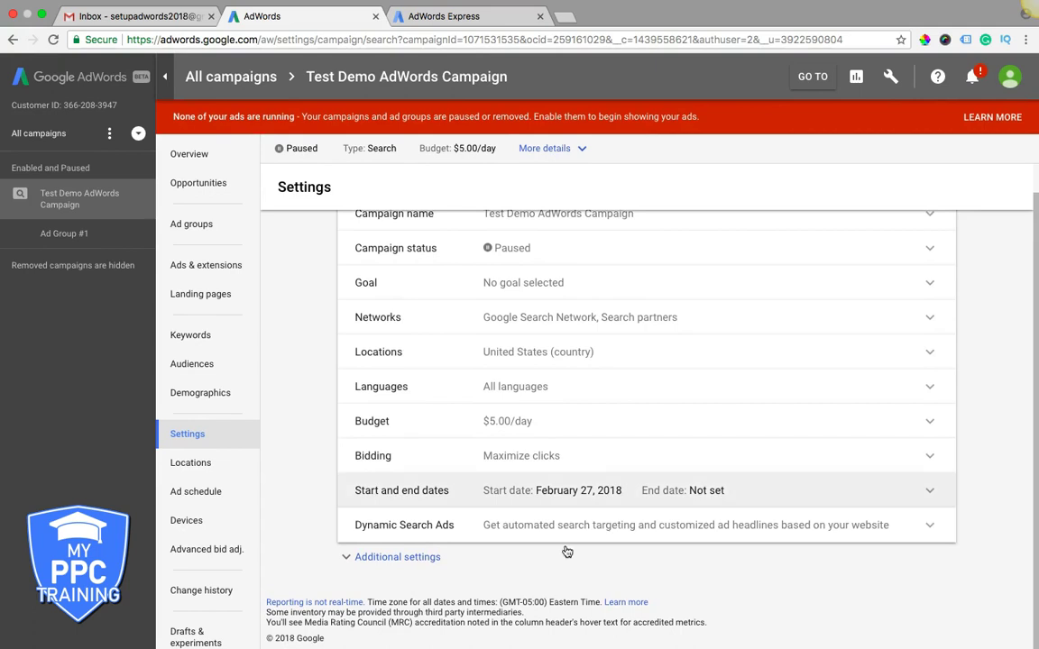
left_click(423, 566)
scroll(295, 431, "down", 5)
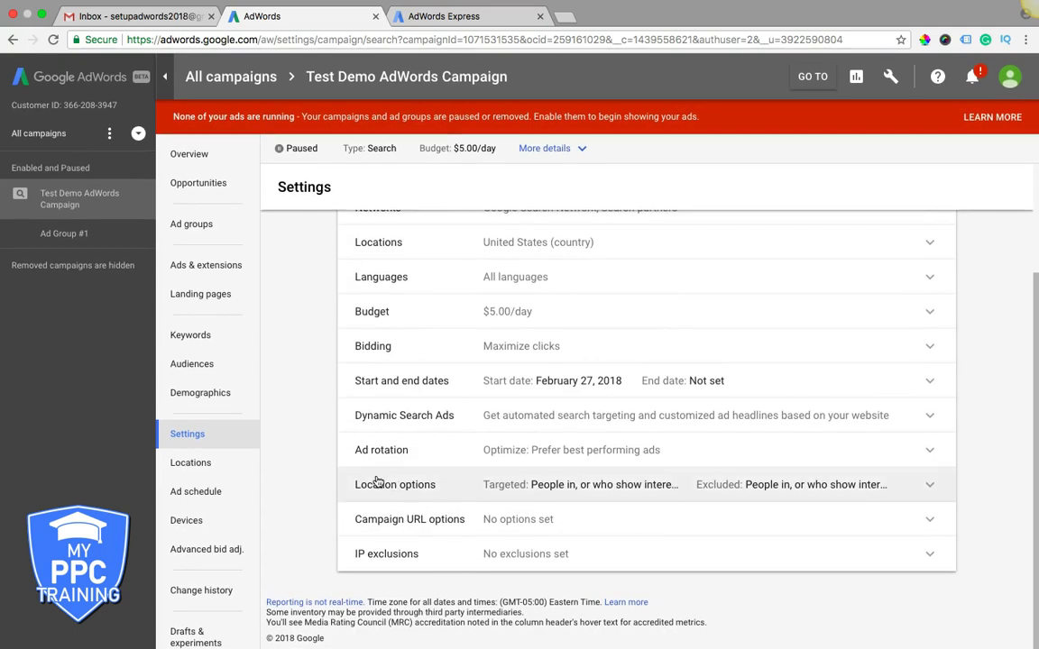
- View the campaign's Devices report, Ad schedule, and United States targeted Locations map
left_click(192, 521)
left_click(193, 492)
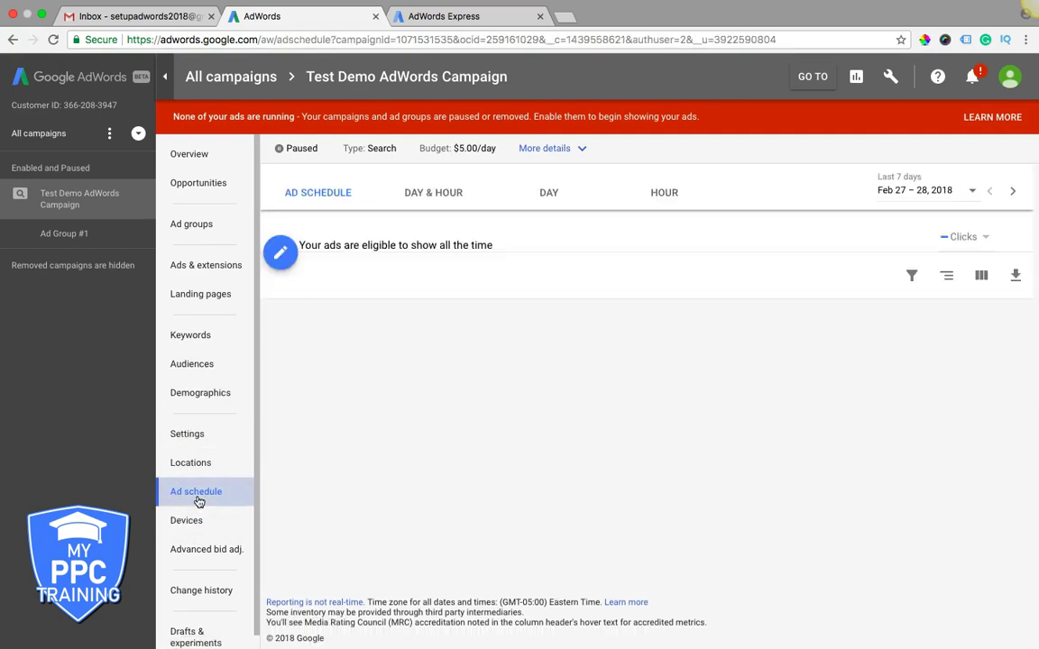
left_click(193, 467)
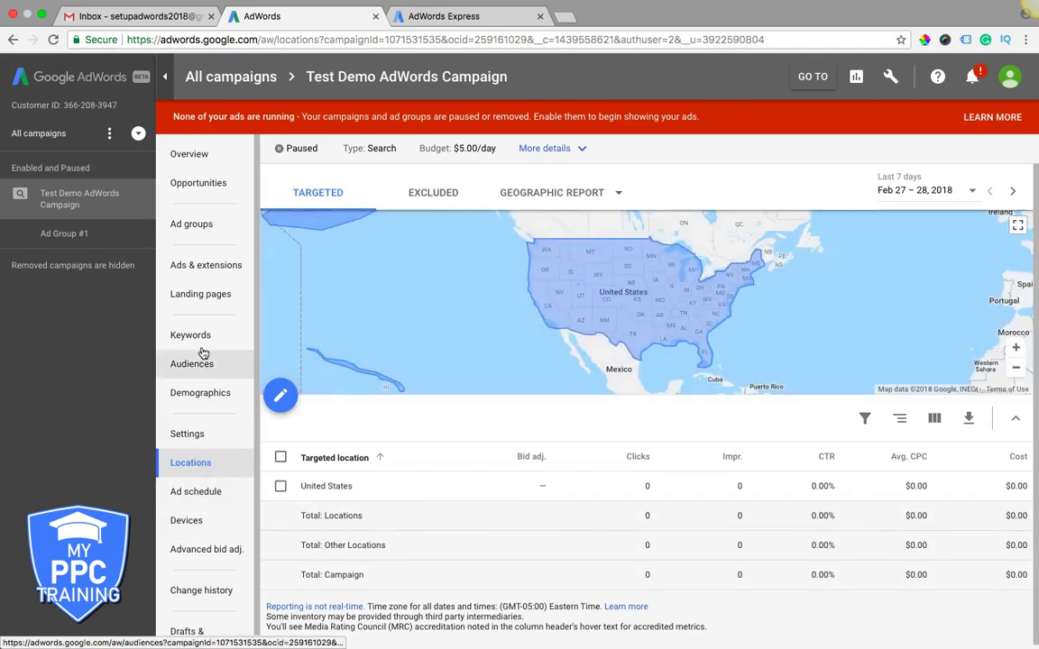
left_click(195, 160)
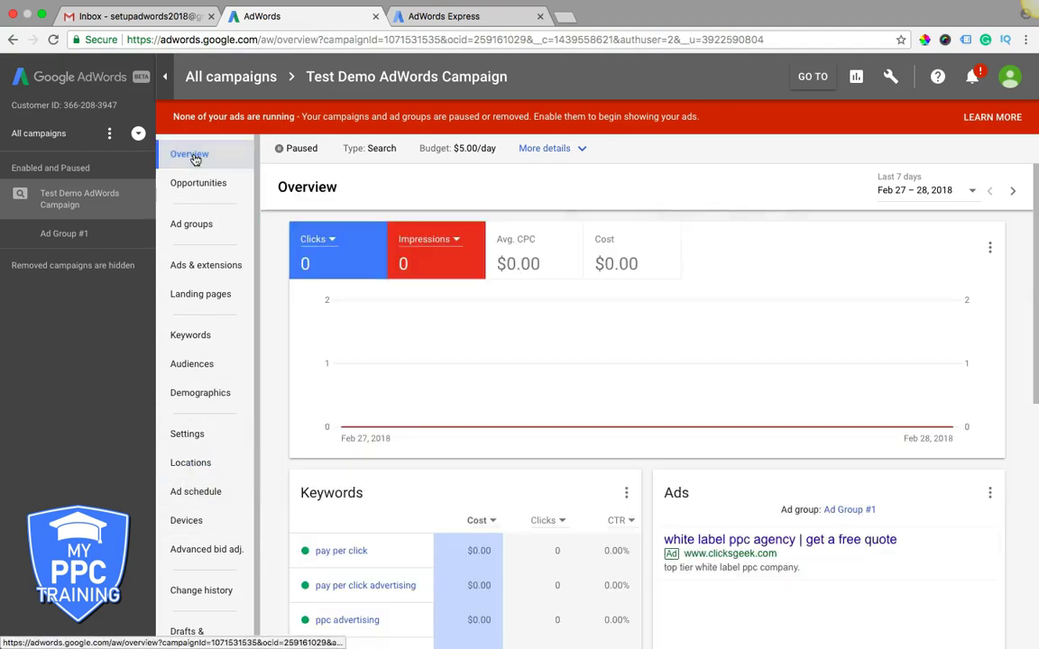